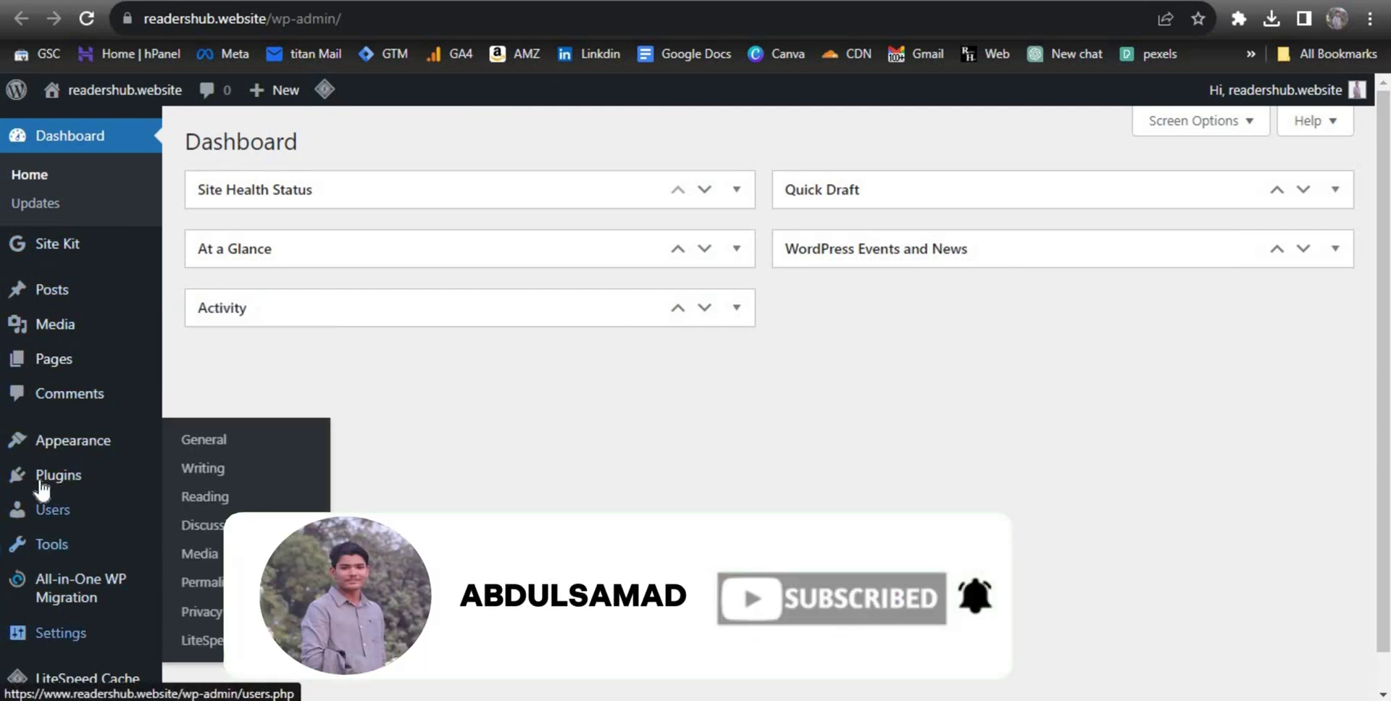
- Search the plugin directory for "contact form 7", then install and activate the Contact Form 7 plugin
{"action": "mouse_move", "coordinate": [41, 484]}
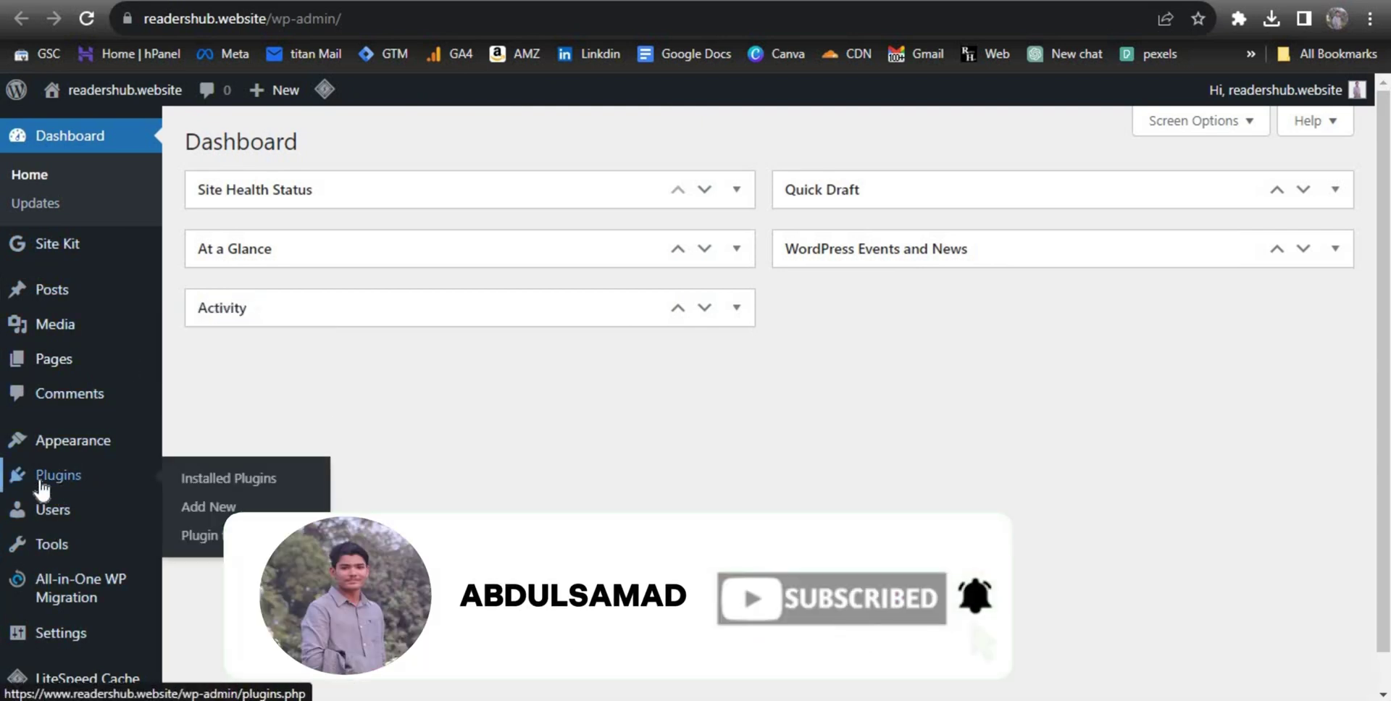
{"action": "left_click", "coordinate": [210, 511]}
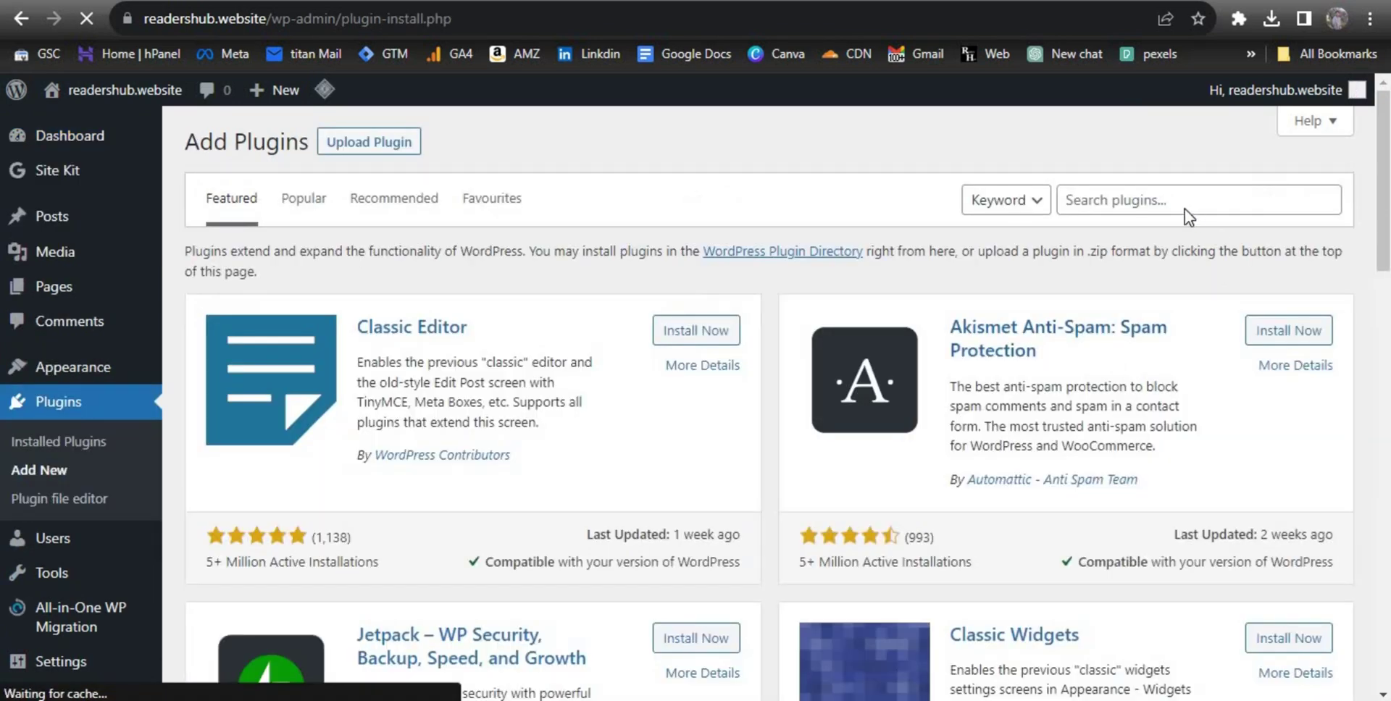
{"action": "left_click", "coordinate": [1171, 203]}
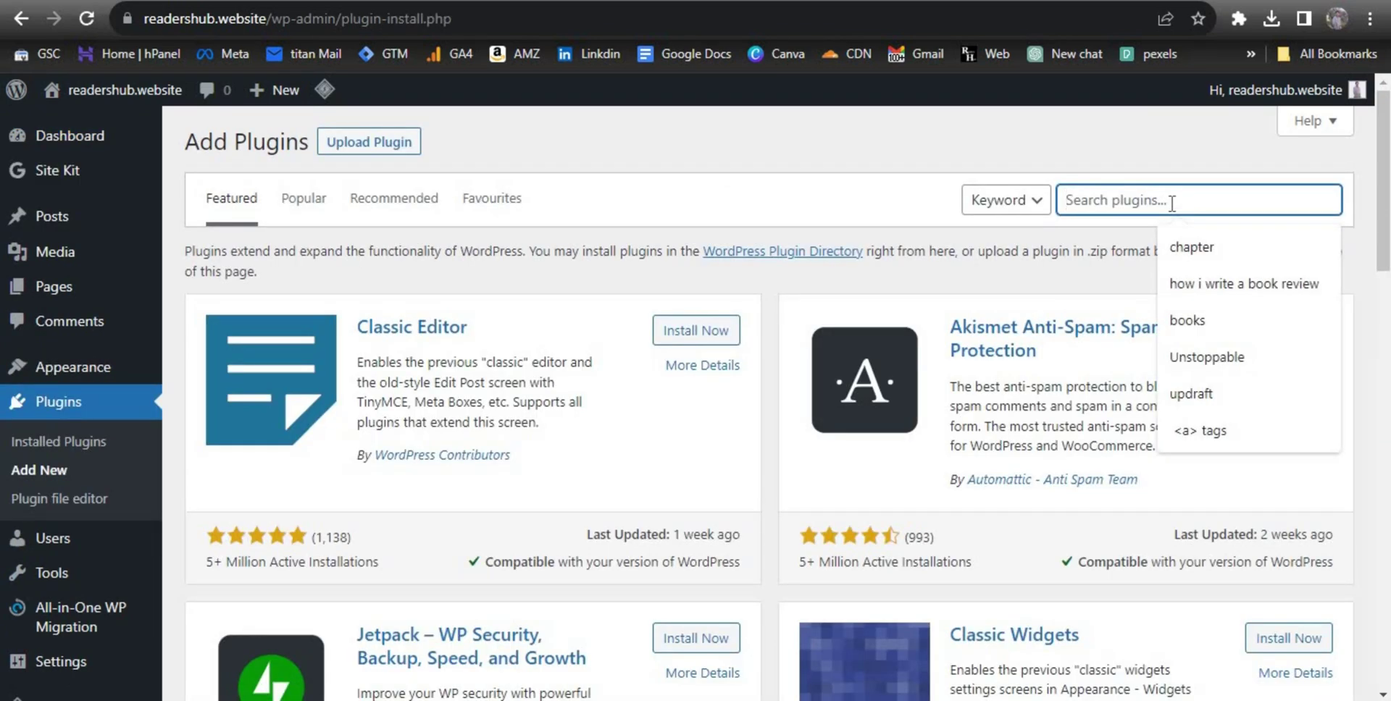
{"action": "type", "text": "contact form 7"}
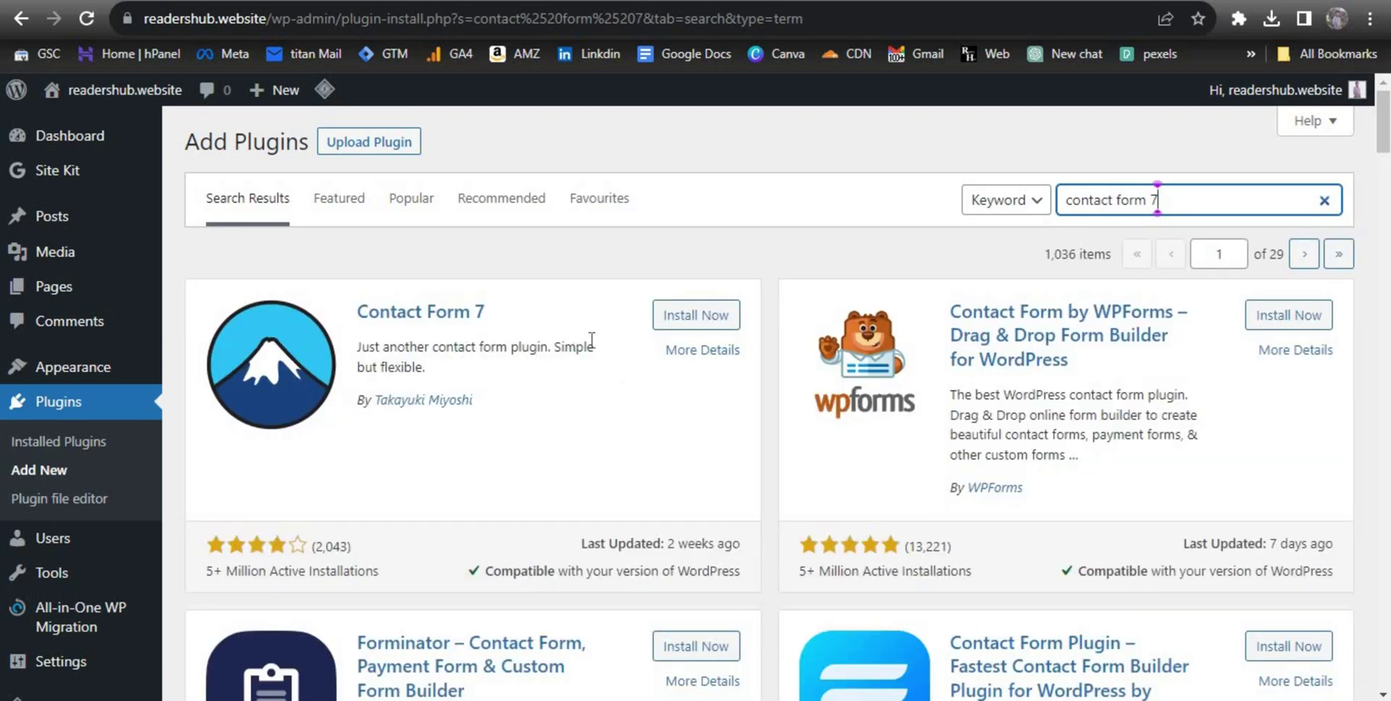
{"action": "left_click", "coordinate": [700, 323]}
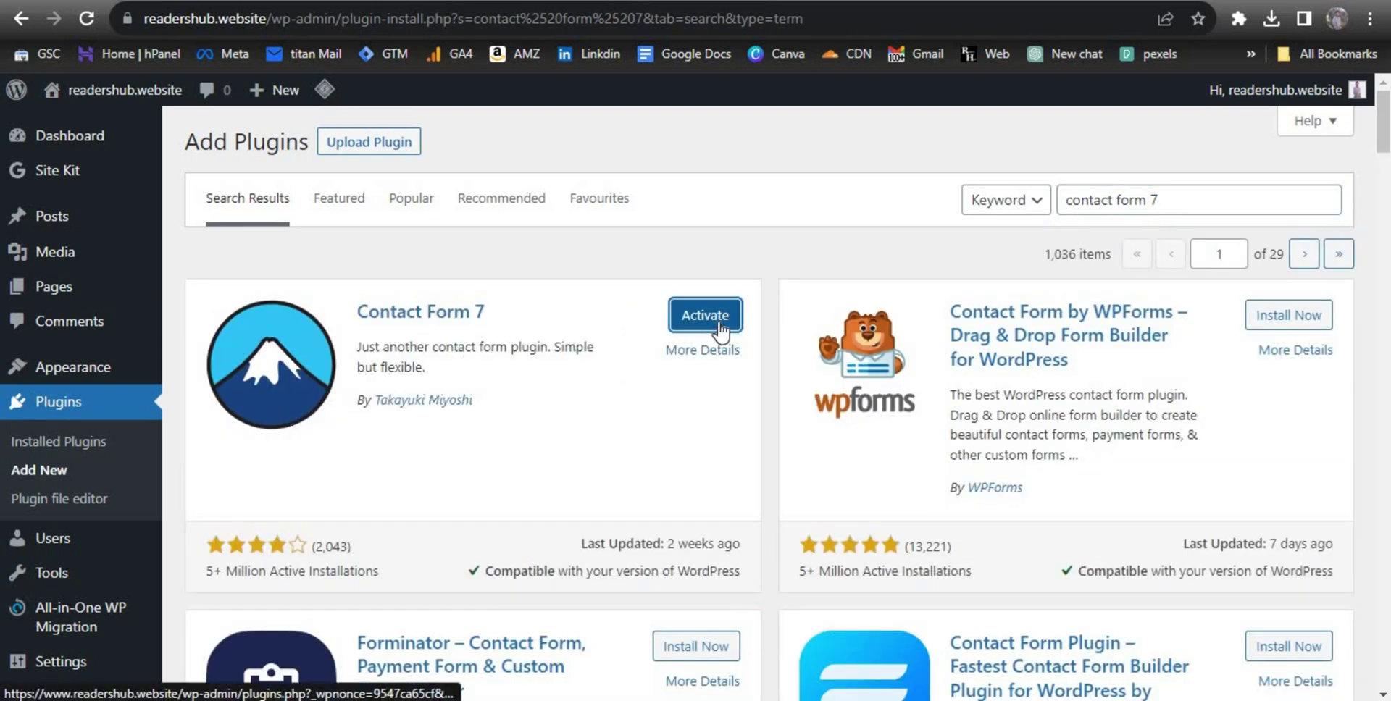
{"action": "left_click", "coordinate": [720, 326]}
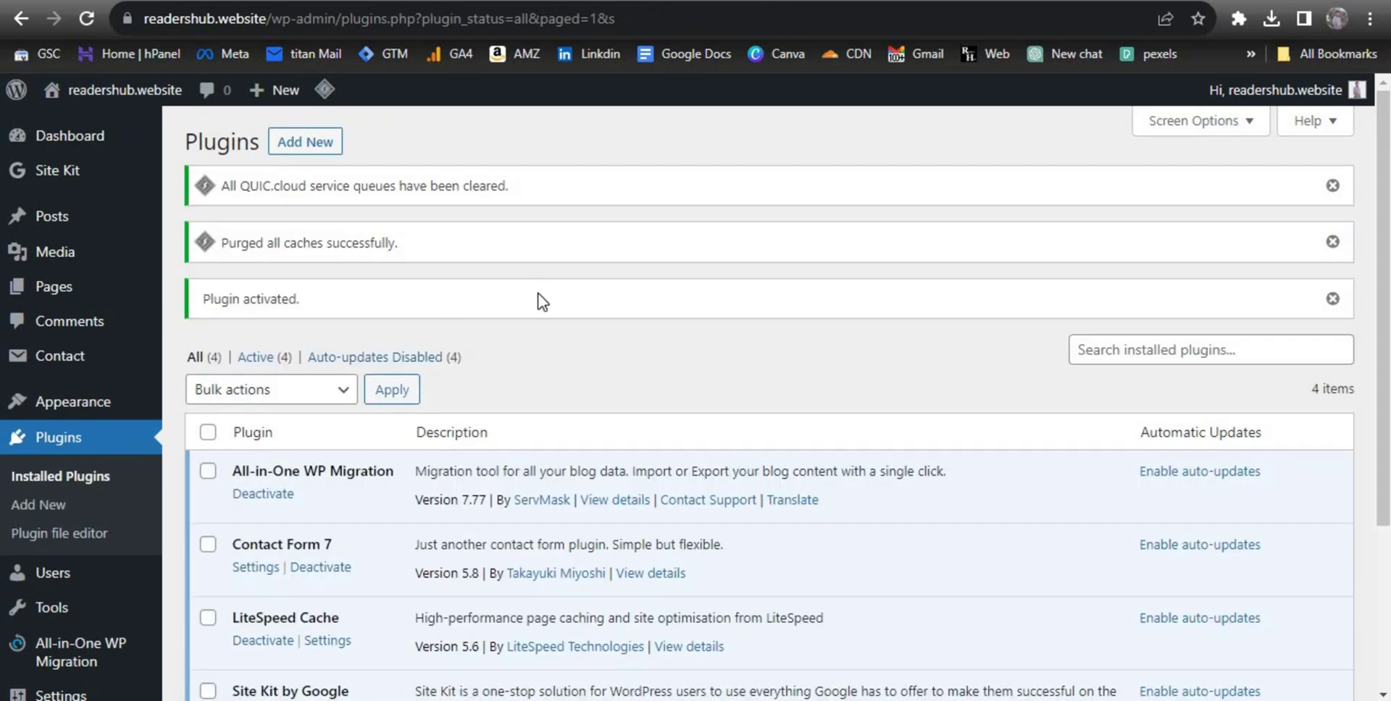
- Open Contact form 1 for editing from the Contact Form 7 settings and delete the Subject field from its form template
{"action": "scroll", "coordinate": [449, 357], "scroll_direction": "down", "scroll_amount": 3}
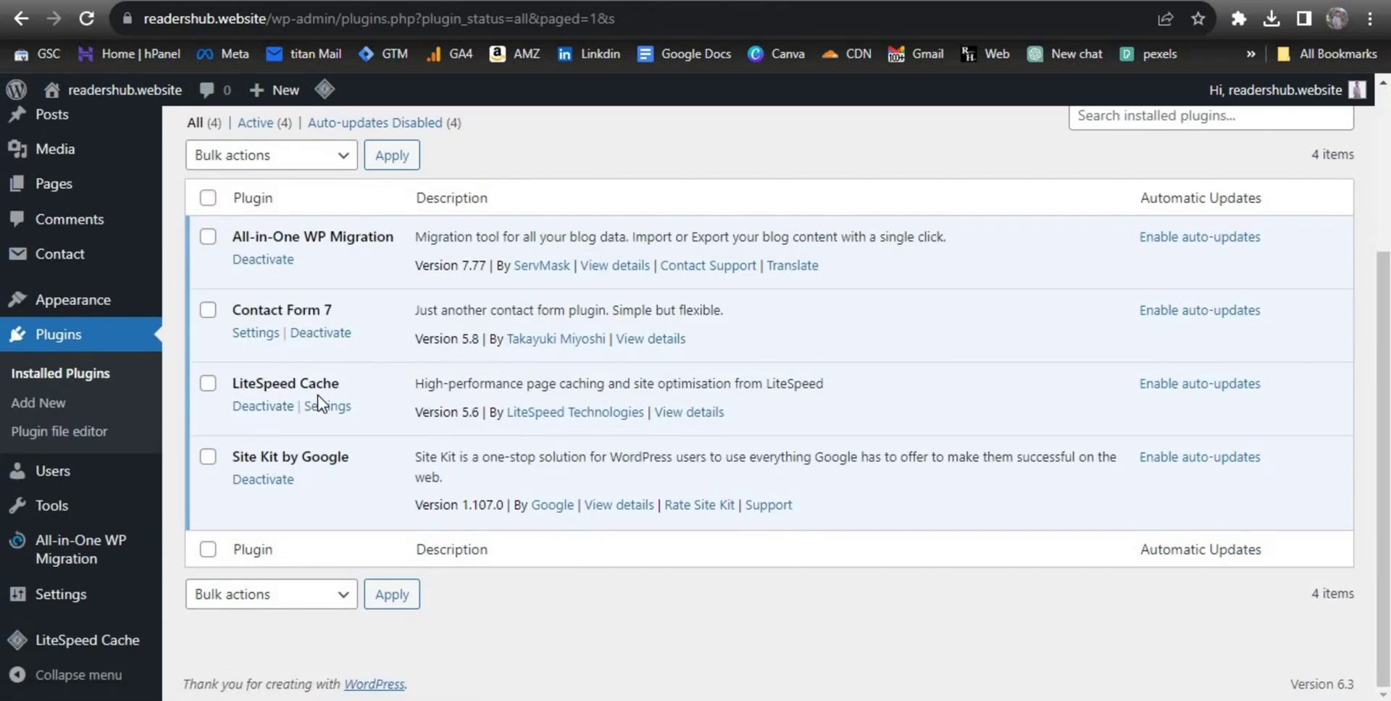
{"action": "left_click", "coordinate": [255, 333]}
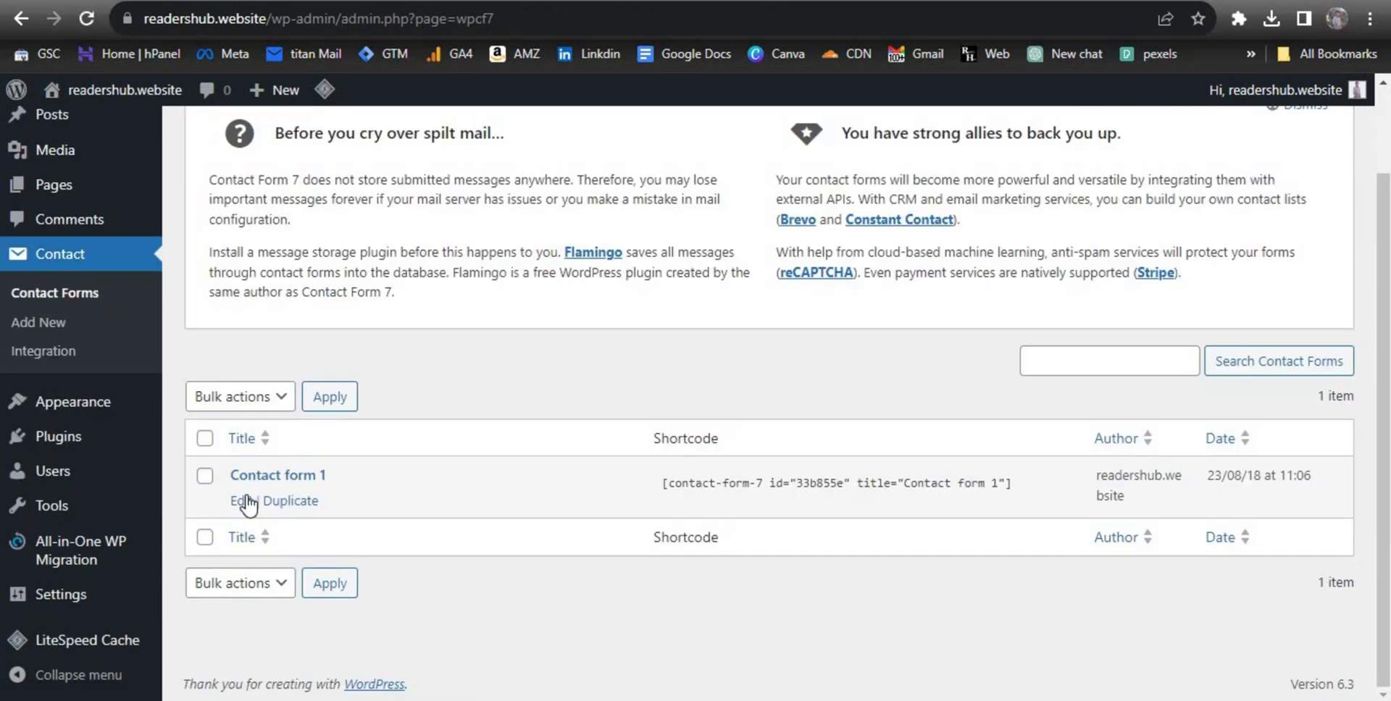
{"action": "left_click", "coordinate": [243, 501]}
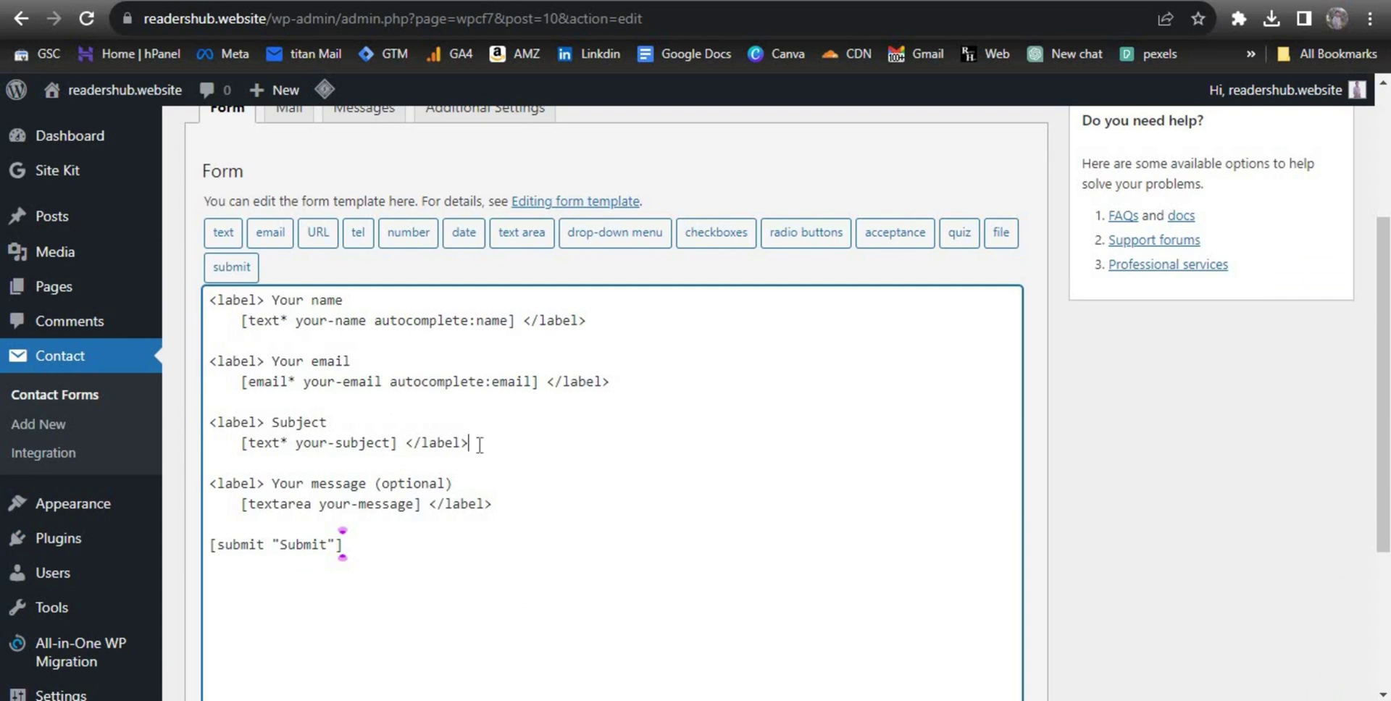
{"action": "left_click_drag", "start_coordinate": [468, 443], "coordinate": [210, 429]}
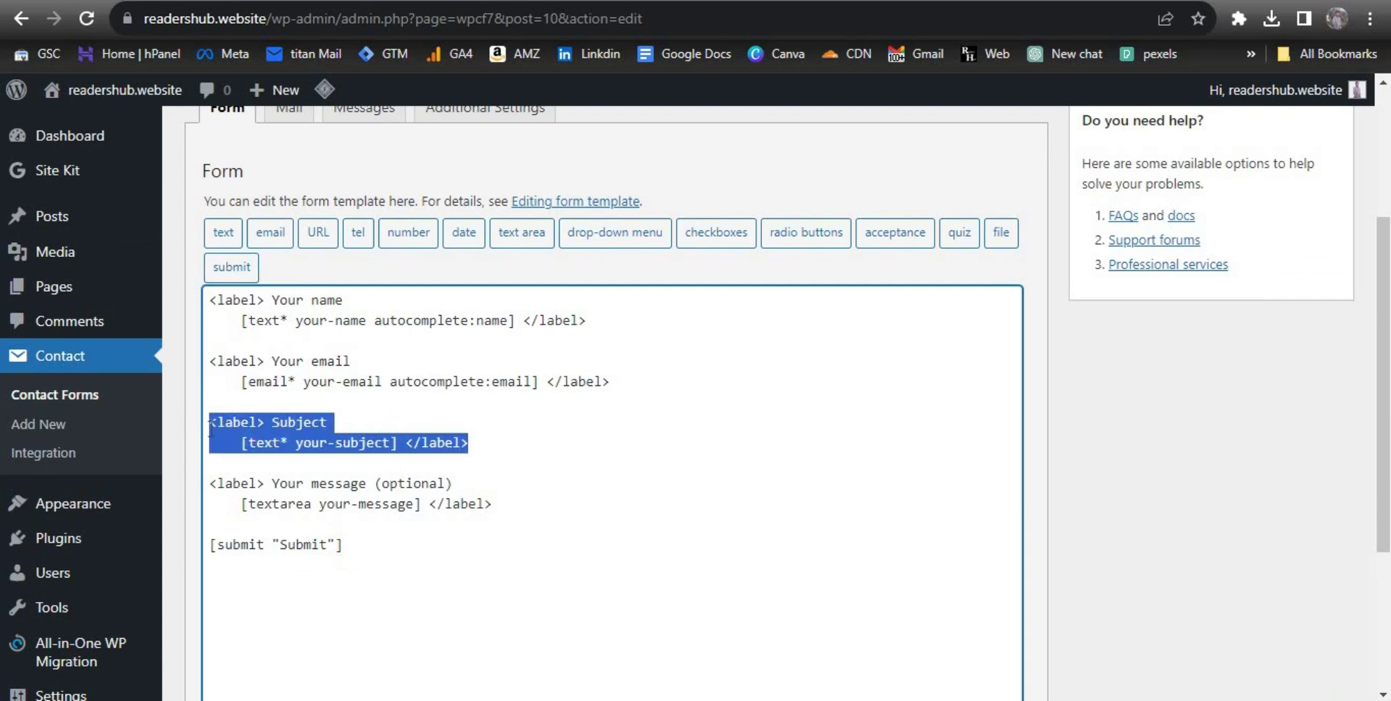
{"action": "key", "text": "BackSpace"}
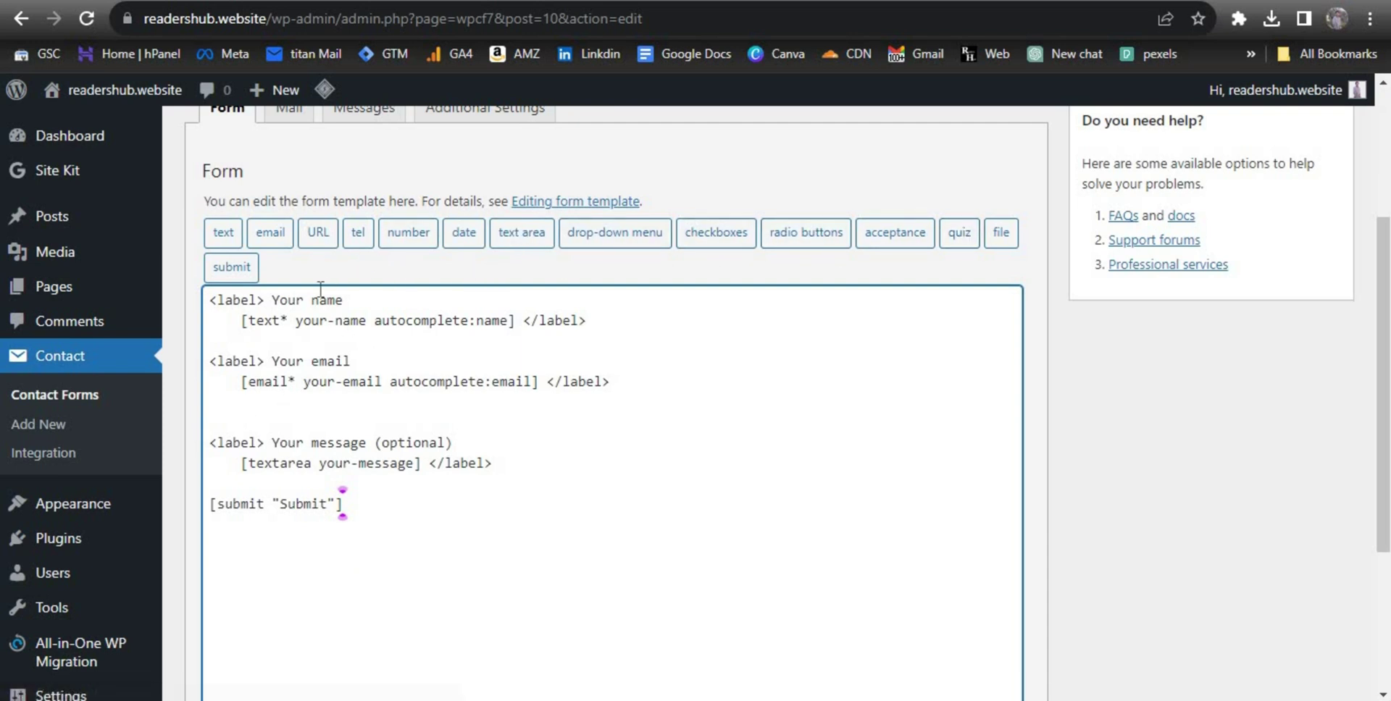
- Insert a URL field tag with default options below the email field, and remove it again along with its empty line
{"action": "left_click", "coordinate": [328, 232]}
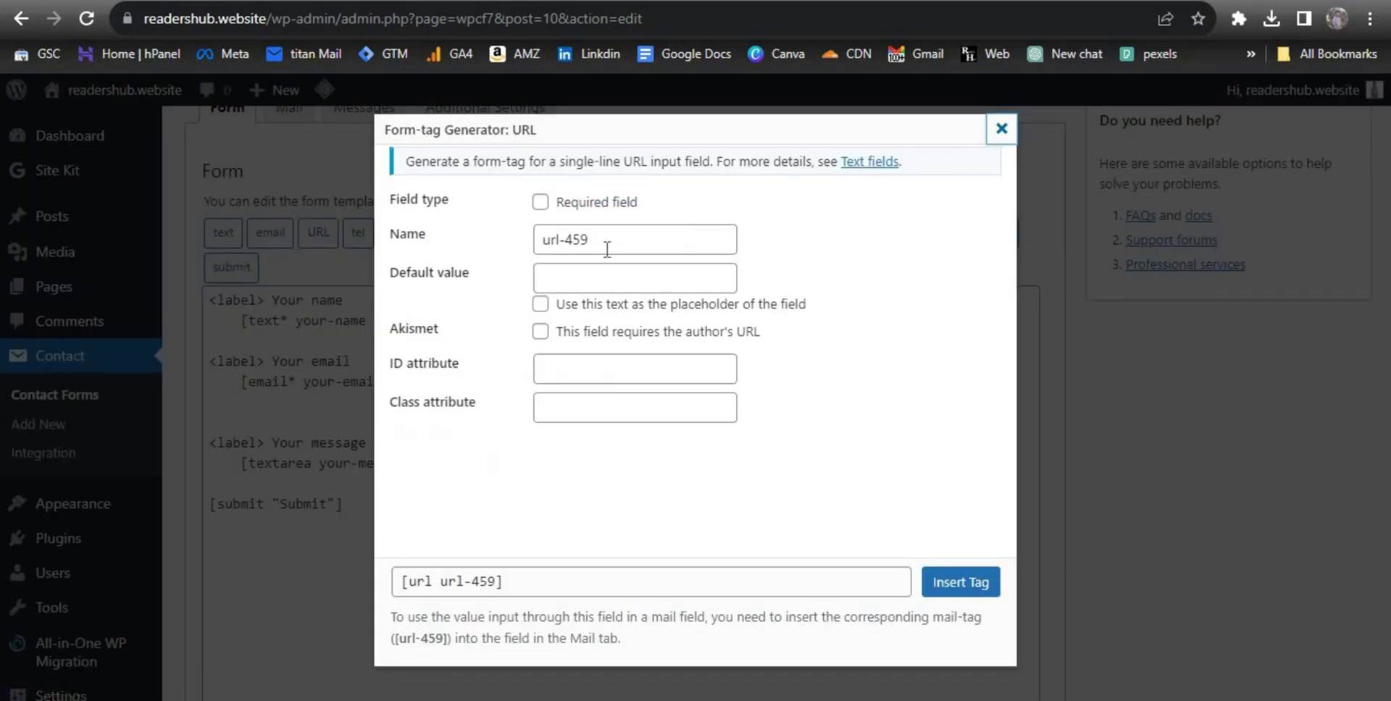
{"action": "left_click", "coordinate": [959, 582]}
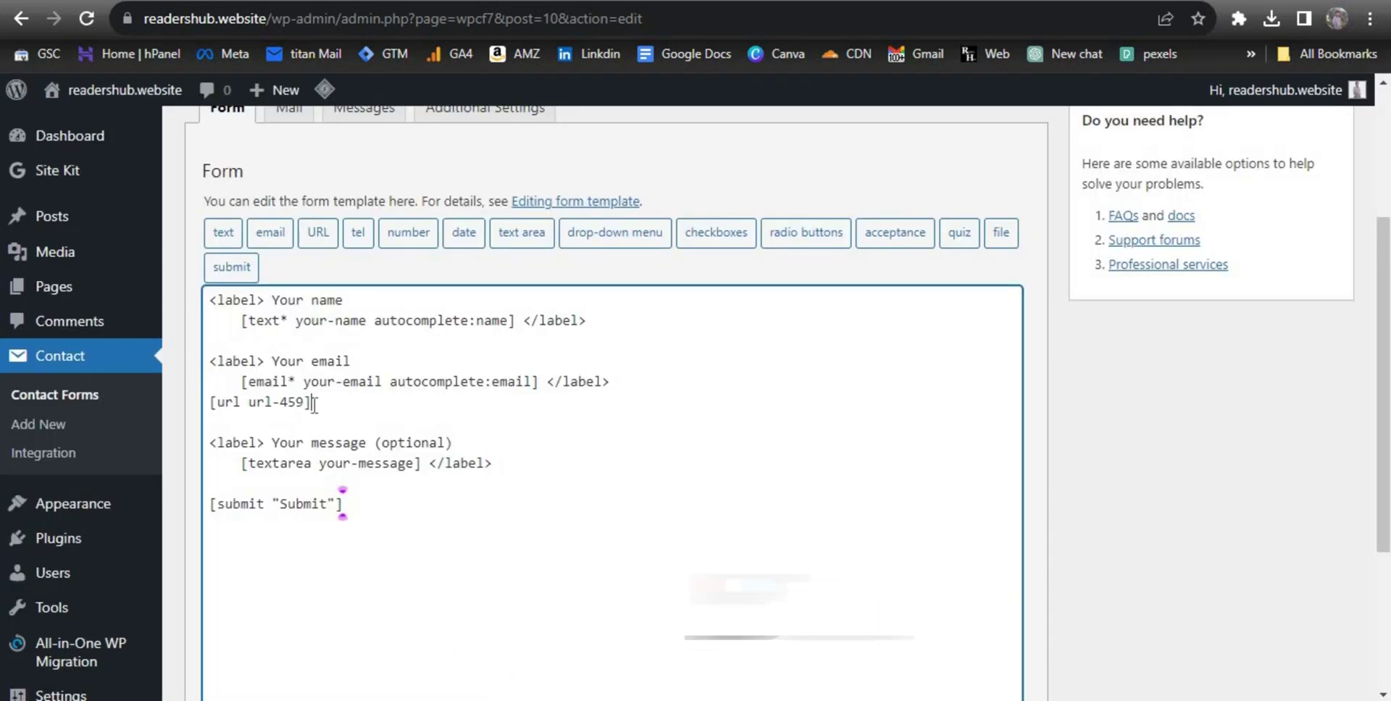
{"action": "left_click_drag", "start_coordinate": [314, 403], "coordinate": [198, 405]}
{"action": "key", "text": "BackSpace"}
{"action": "key", "text": "BackSpace"}
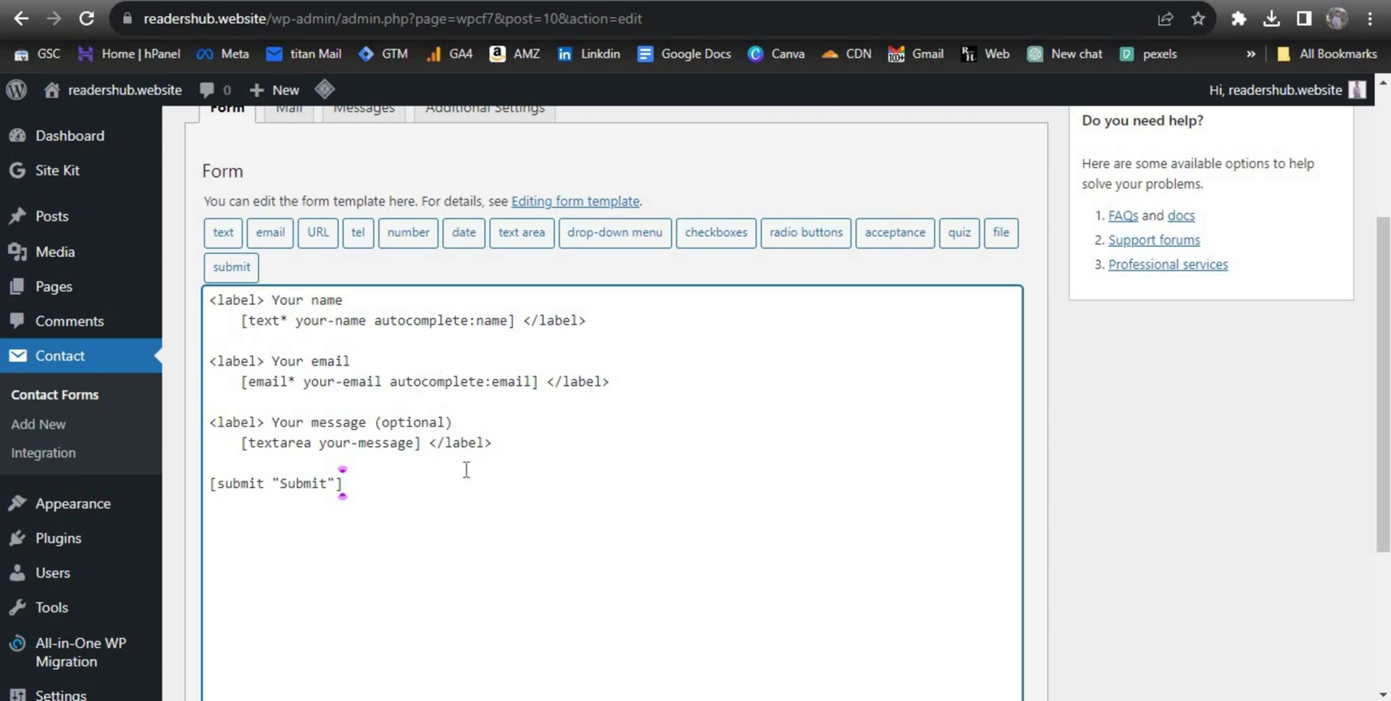
- Save the contact form with the edited template of name, email, message and submit fields
{"action": "scroll", "coordinate": [467, 469], "scroll_direction": "down", "scroll_amount": 3}
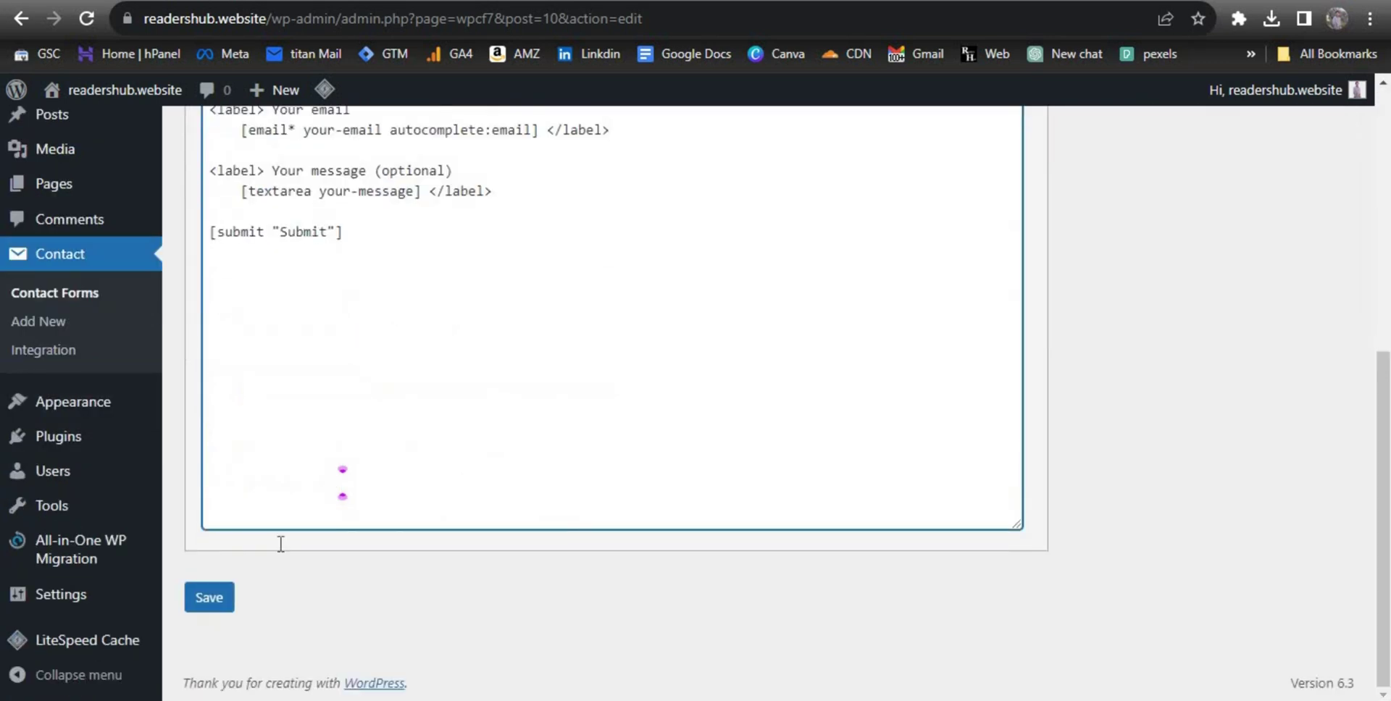
{"action": "scroll", "coordinate": [280, 544], "scroll_direction": "up", "scroll_amount": 6}
{"action": "scroll", "coordinate": [280, 572], "scroll_direction": "down", "scroll_amount": 6}
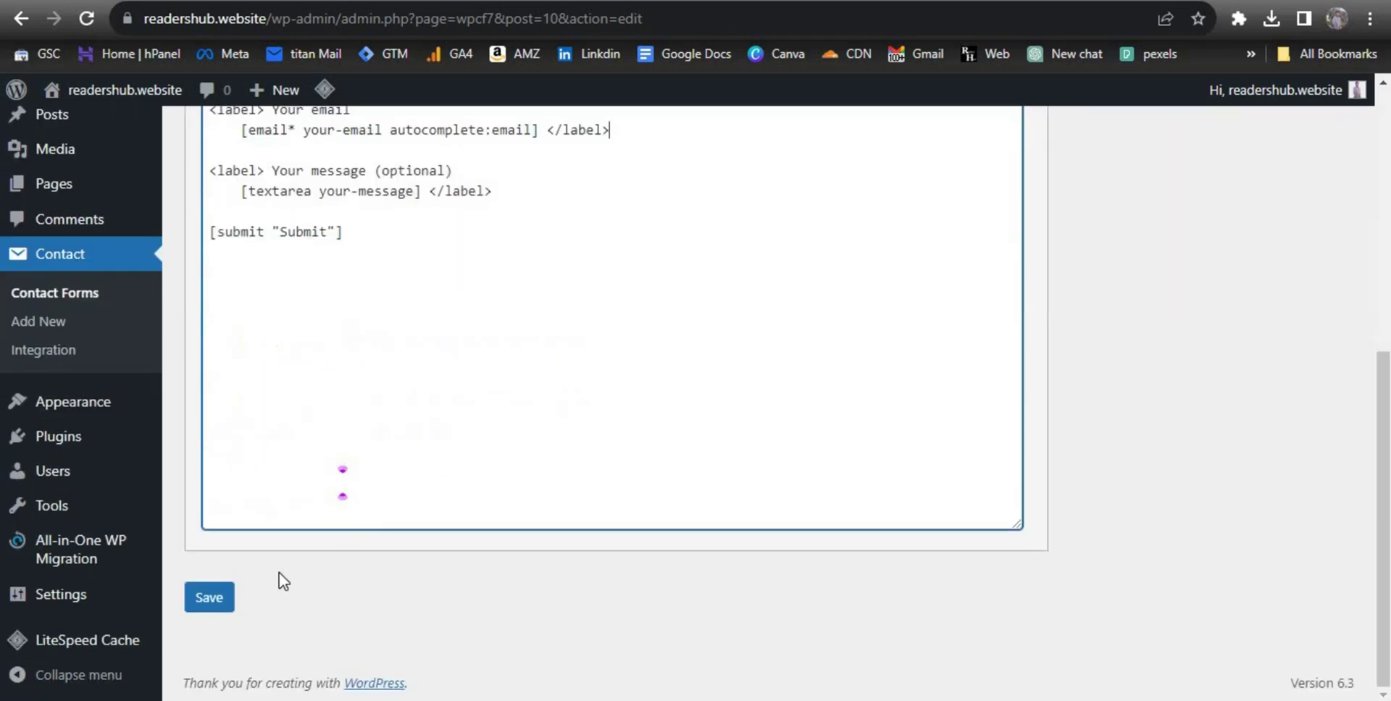
{"action": "left_click", "coordinate": [189, 606]}
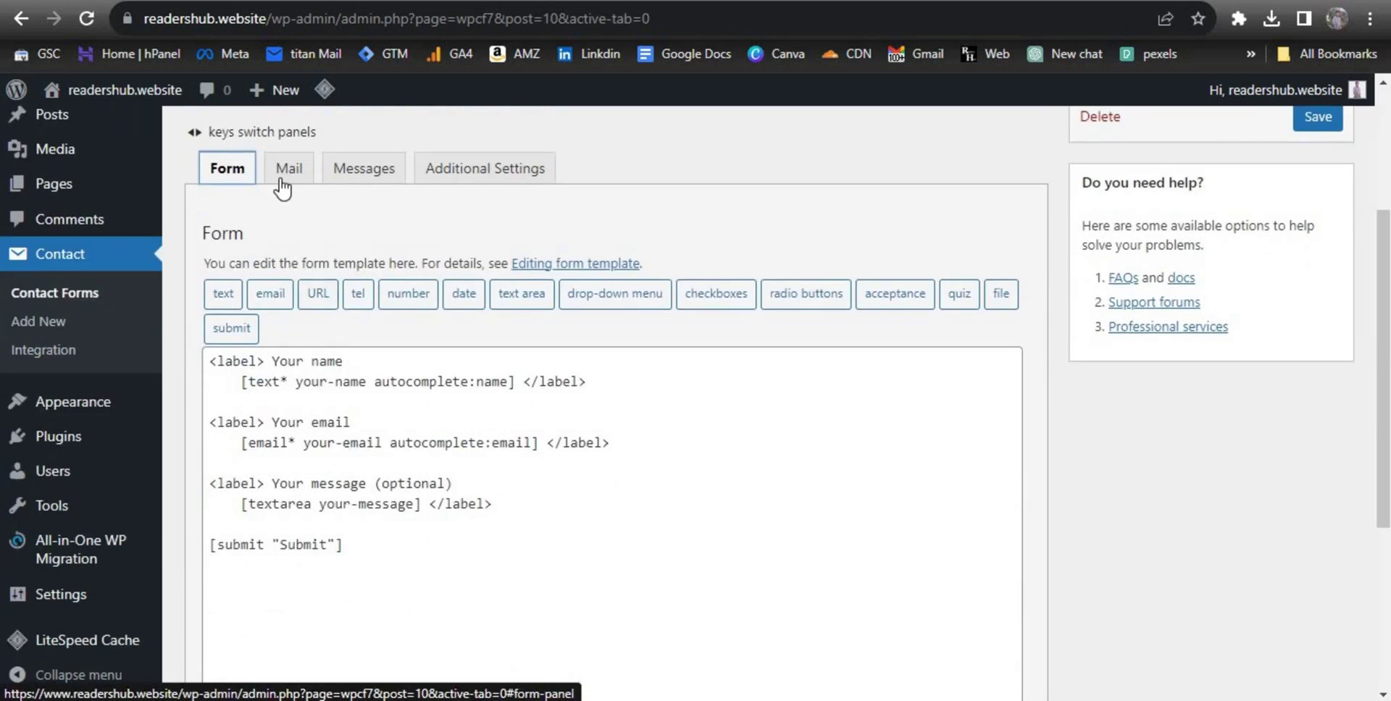
- Replace both the To and From addresses in the form's mail settings with the site's contact e-mail address
{"action": "left_click", "coordinate": [284, 174]}
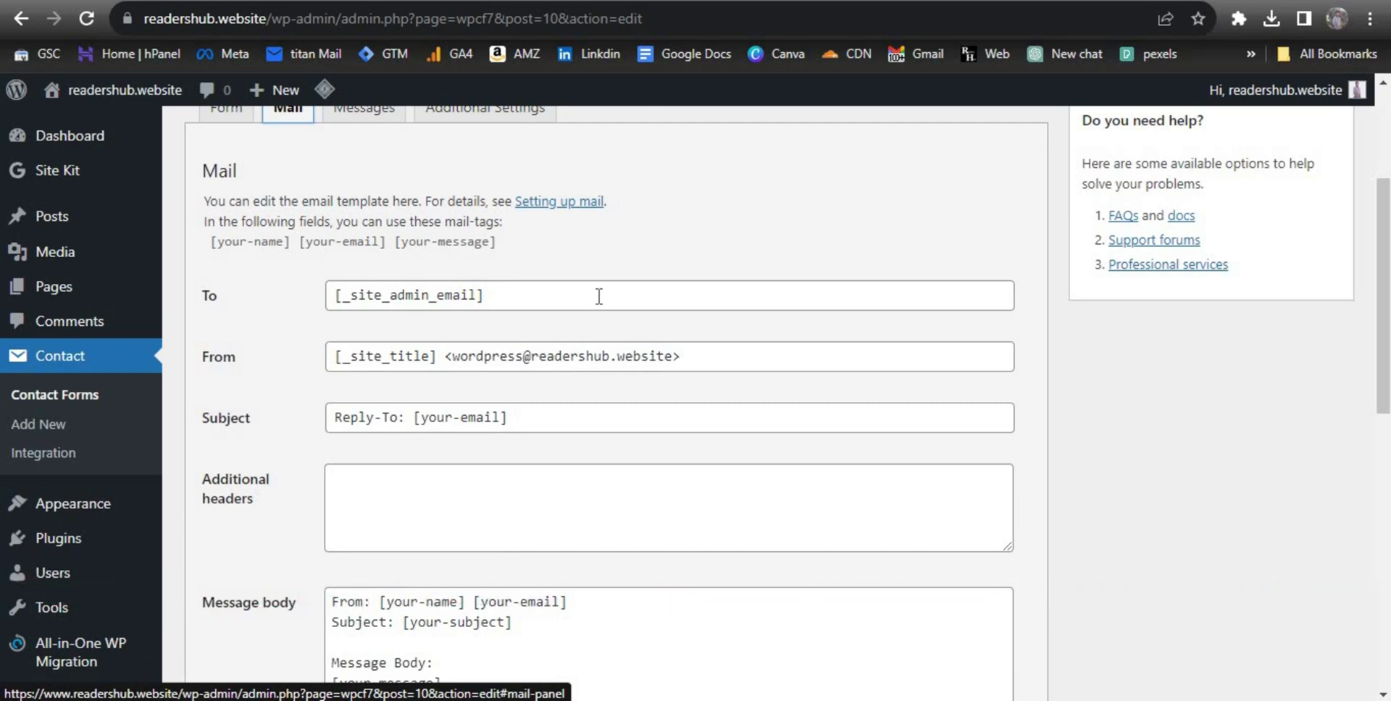
{"action": "left_click_drag", "start_coordinate": [599, 296], "coordinate": [330, 293]}
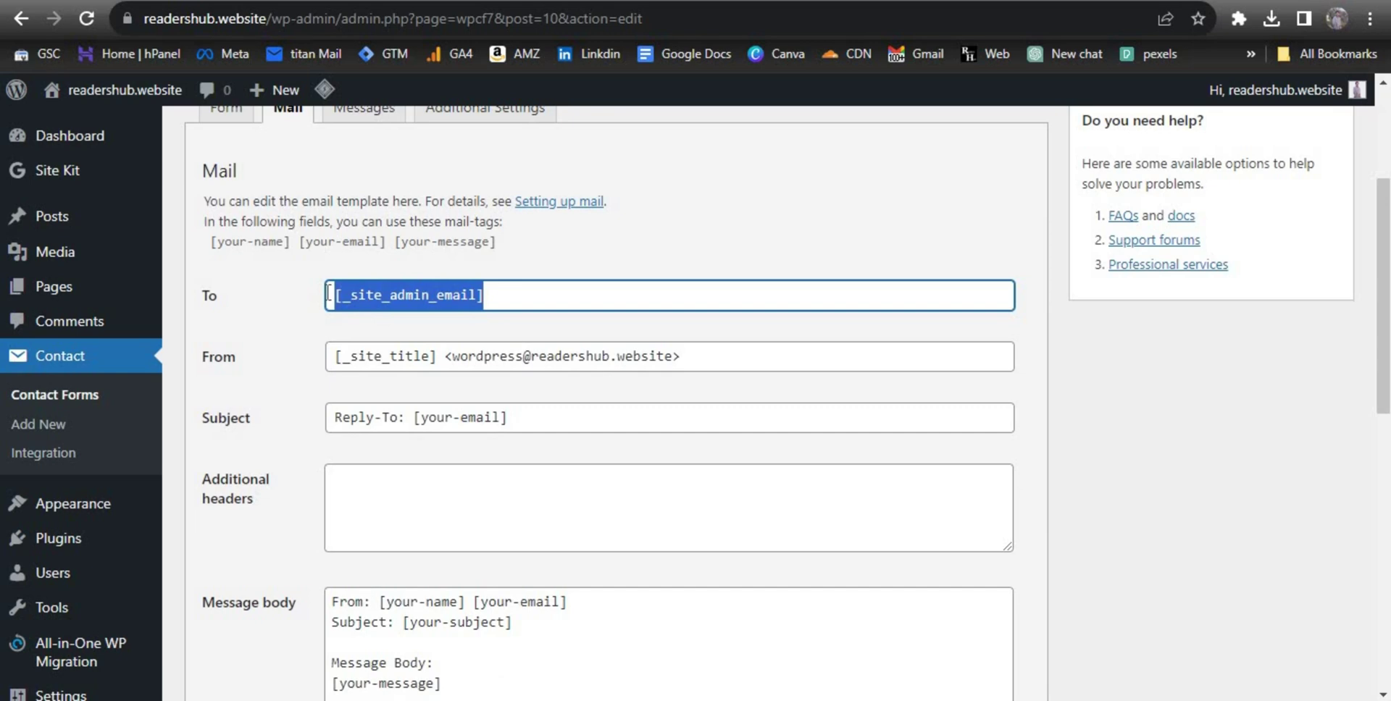
{"action": "key", "text": "ctrl+v"}
{"action": "scroll", "coordinate": [246, 354], "scroll_direction": "down", "scroll_amount": 1}
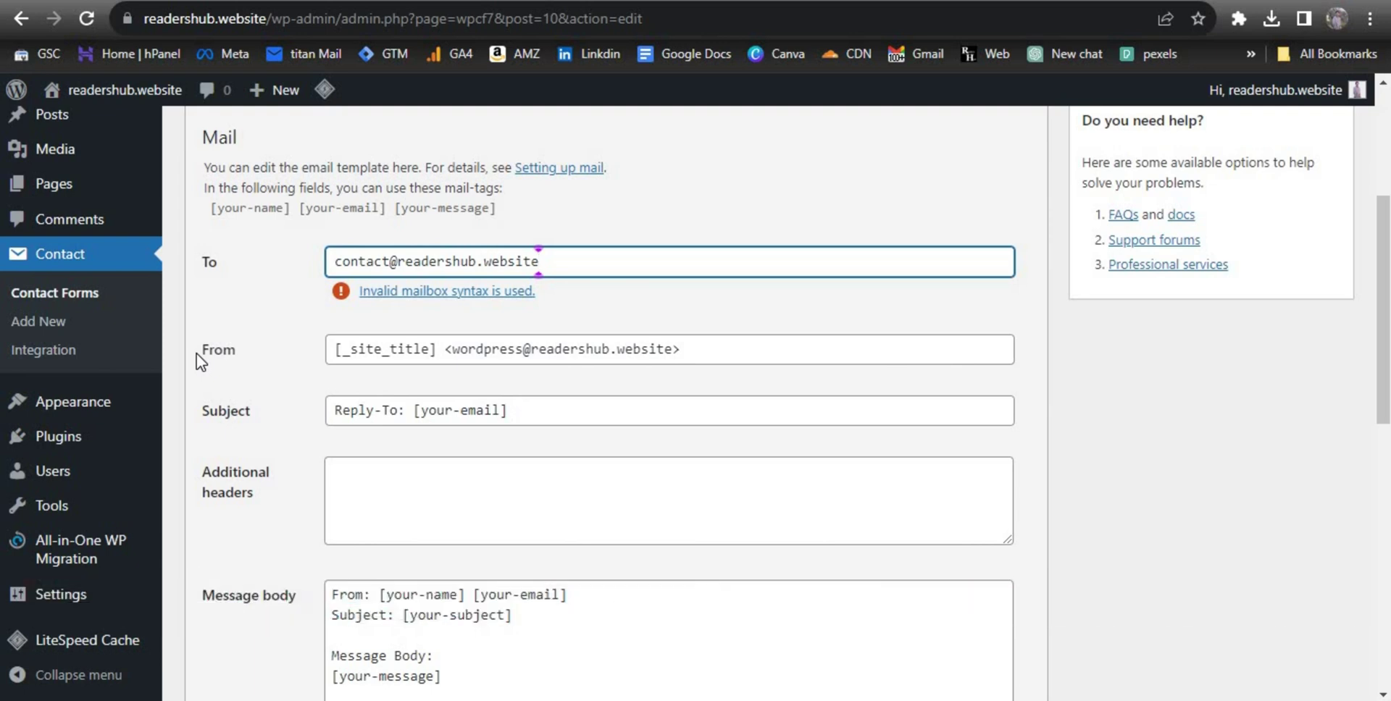
{"action": "double_click", "coordinate": [535, 356]}
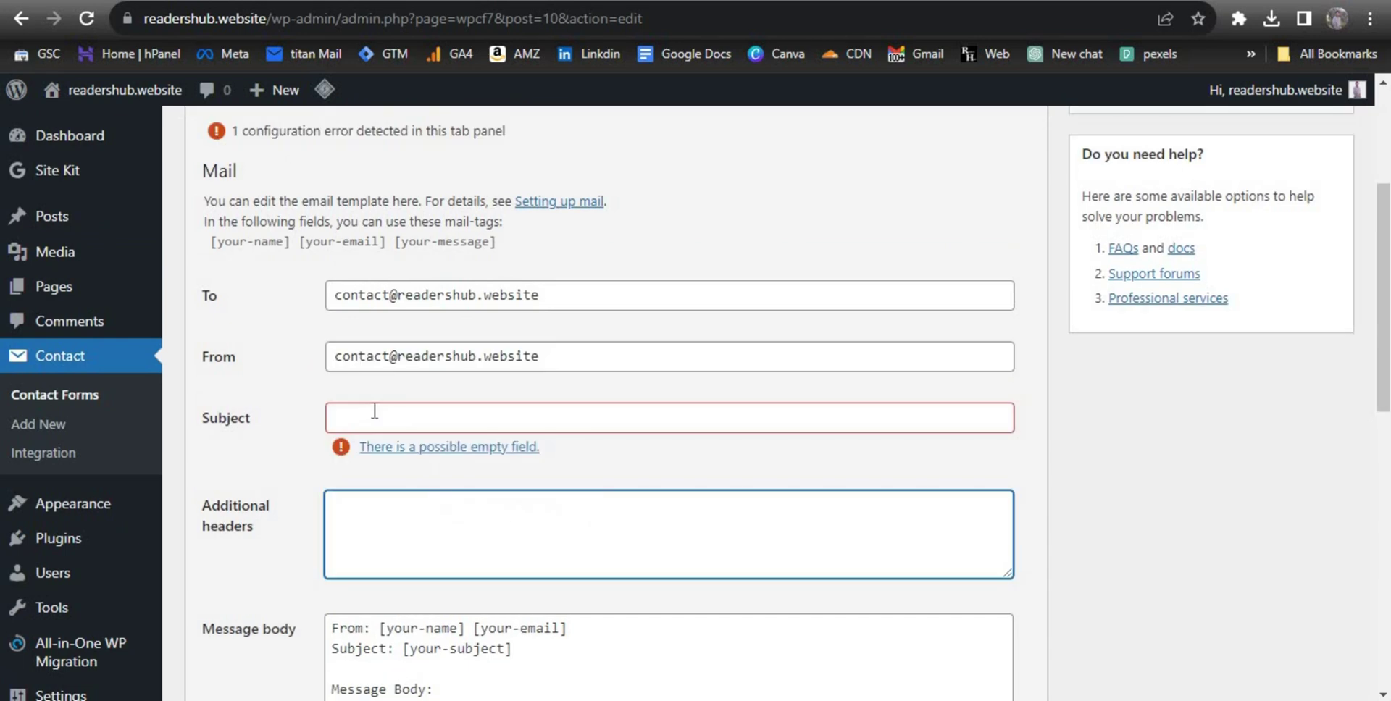
- Set the subject of the form's notification mail to "Form" and save the contact form
{"action": "left_click", "coordinate": [375, 412]}
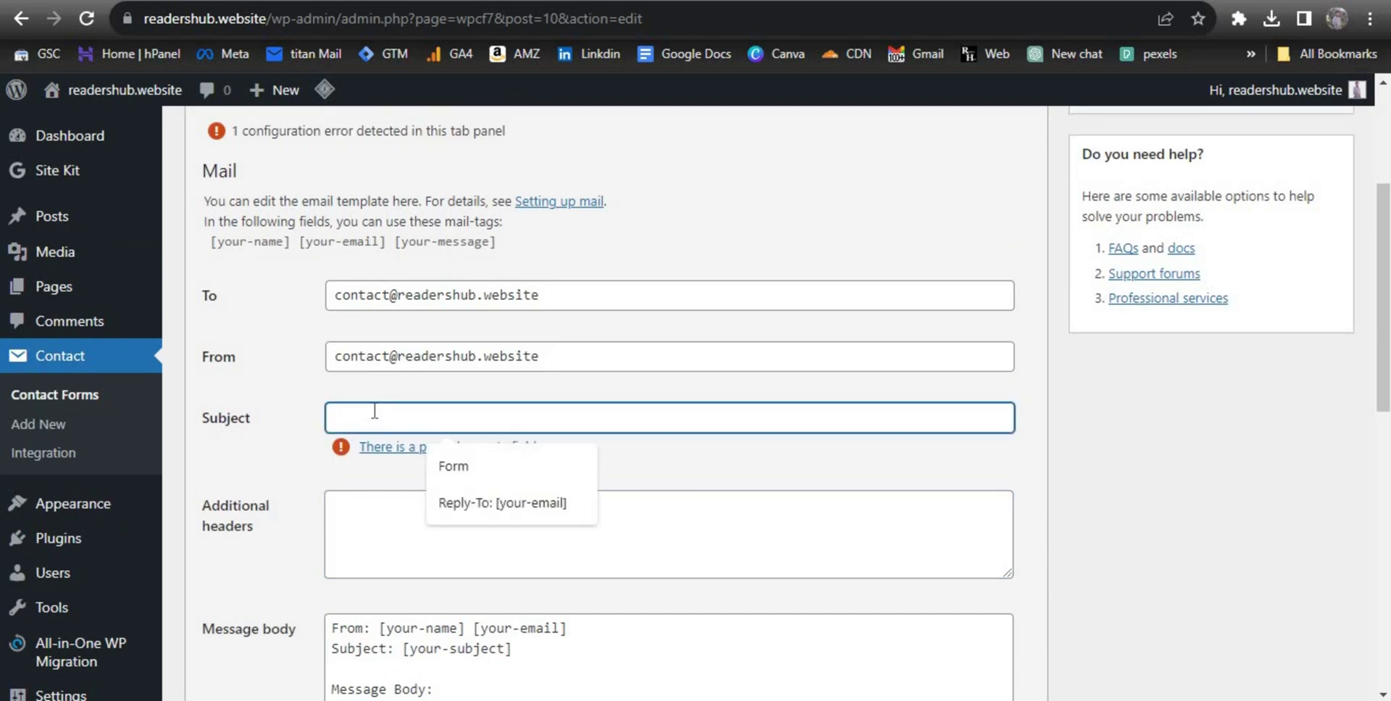
{"action": "left_click", "coordinate": [476, 460]}
{"action": "scroll", "coordinate": [397, 447], "scroll_direction": "up", "scroll_amount": 1}
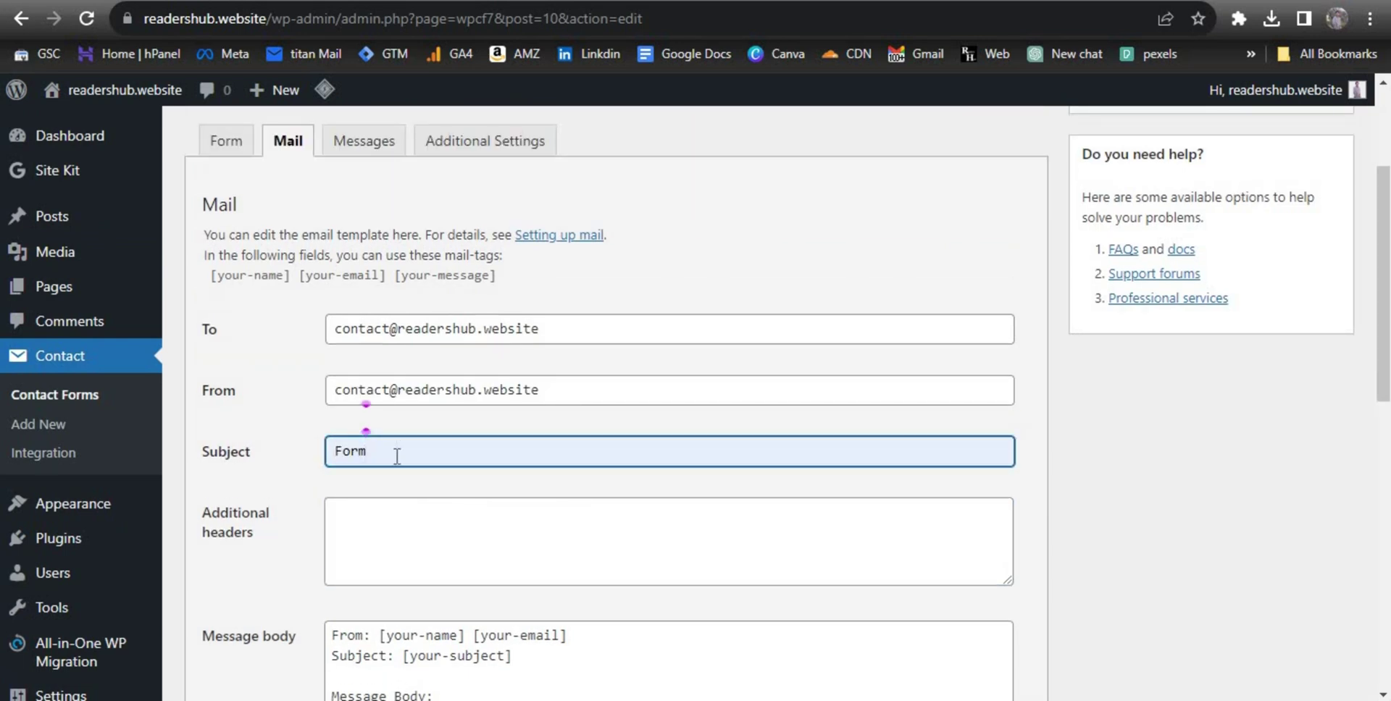
{"action": "scroll", "coordinate": [397, 455], "scroll_direction": "down", "scroll_amount": 3}
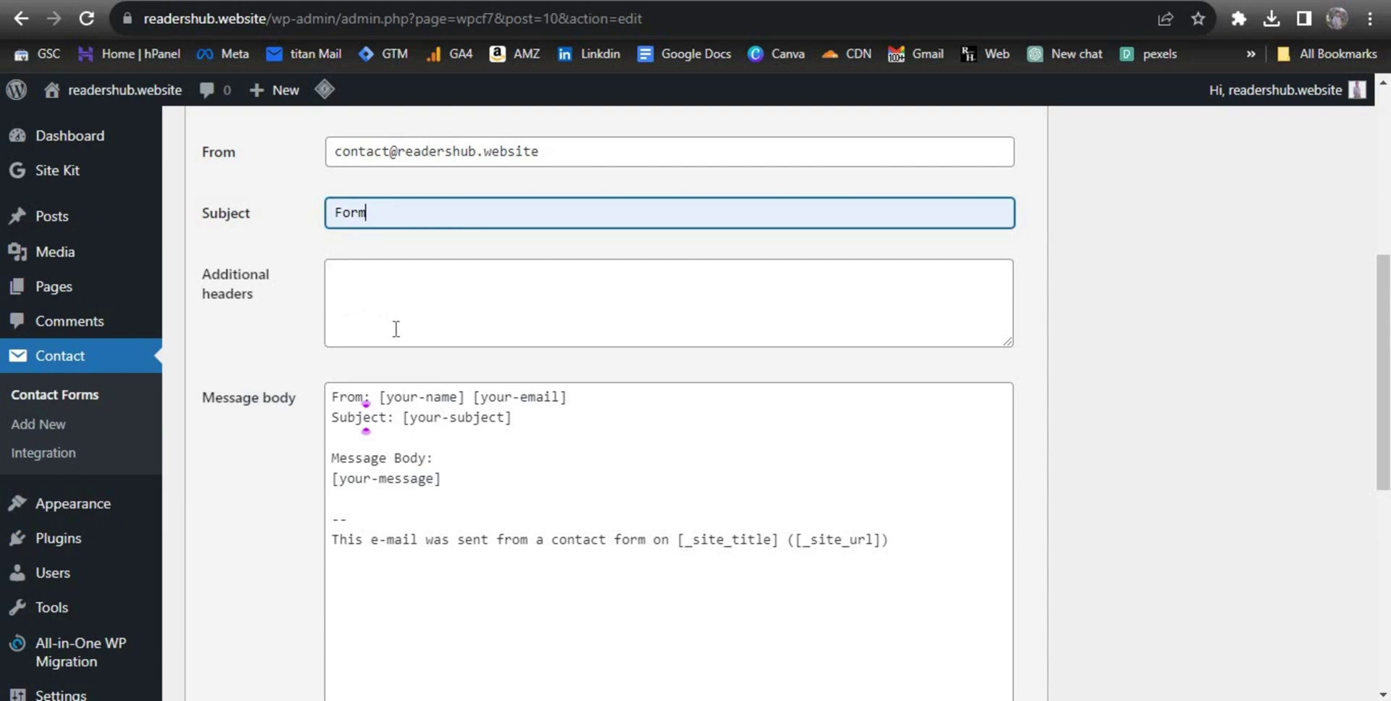
{"action": "scroll", "coordinate": [395, 326], "scroll_direction": "up", "scroll_amount": 6}
{"action": "scroll", "coordinate": [357, 503], "scroll_direction": "down", "scroll_amount": 3}
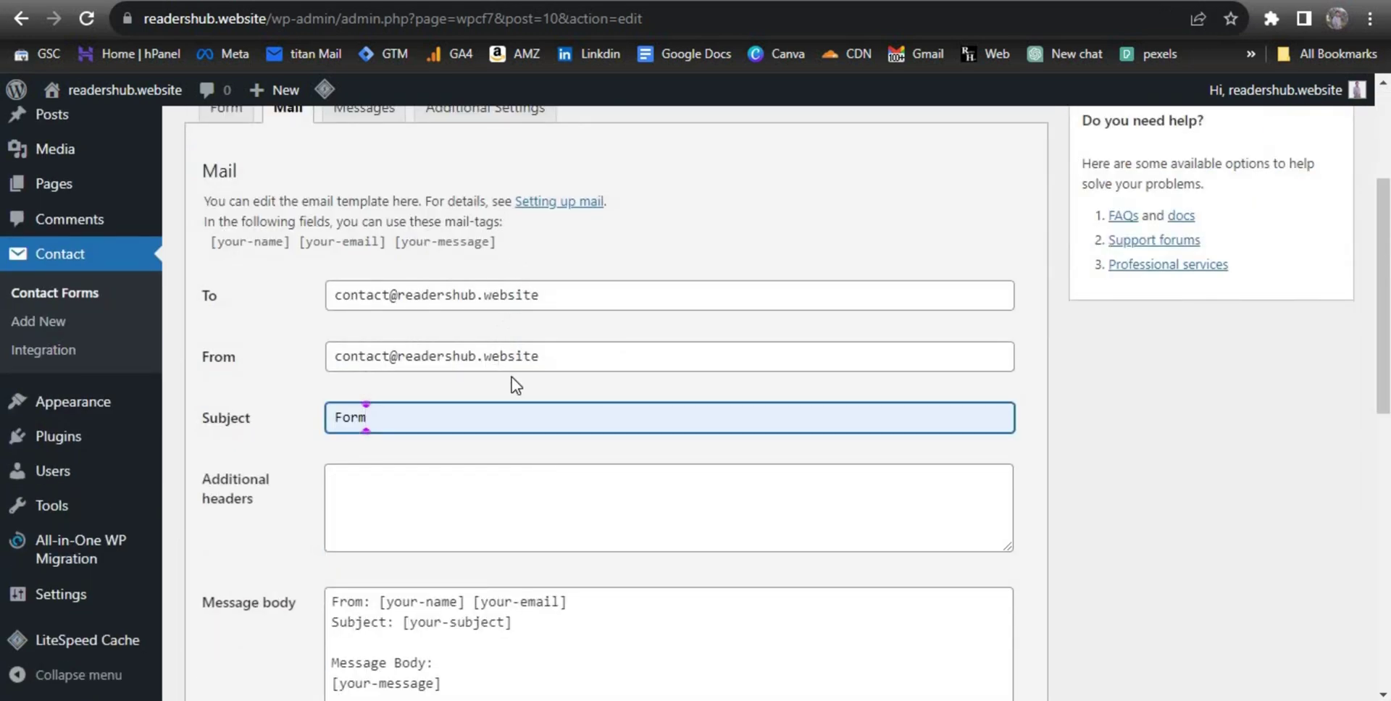
{"action": "scroll", "coordinate": [441, 475], "scroll_direction": "down", "scroll_amount": 6}
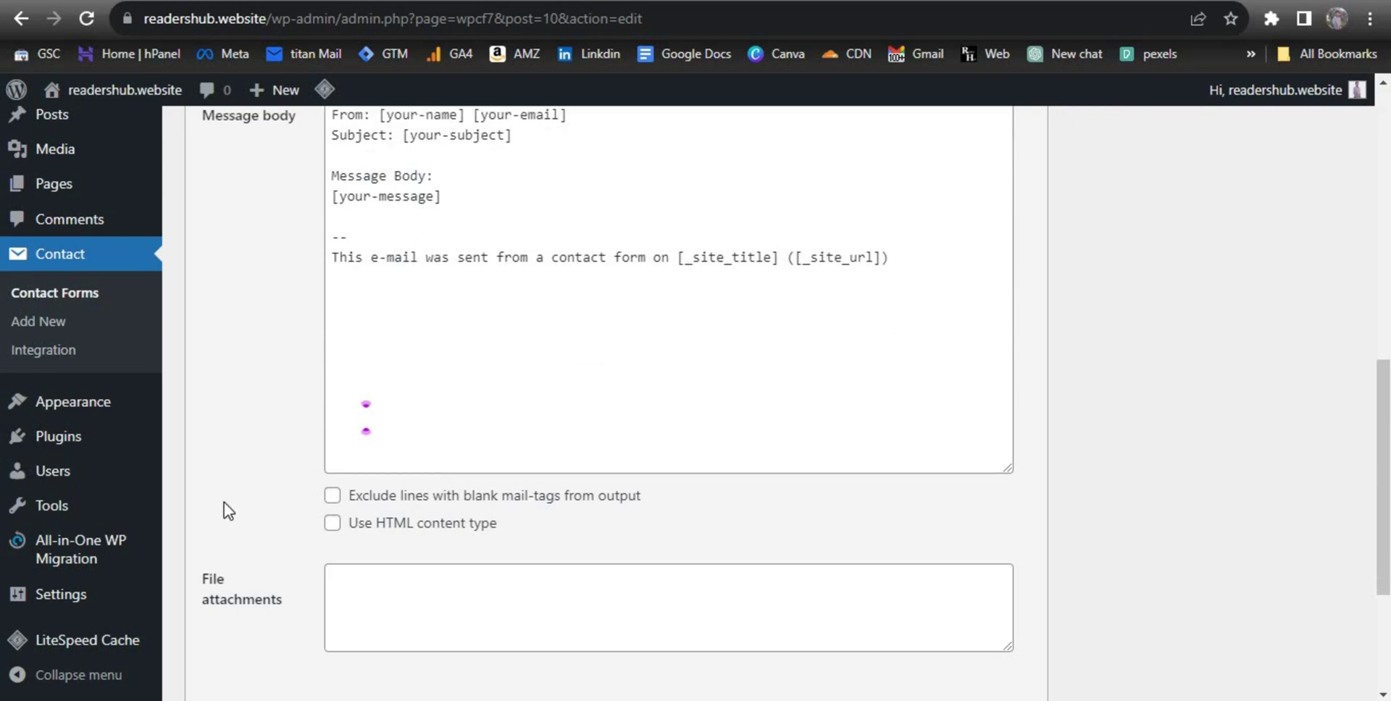
{"action": "scroll", "coordinate": [224, 508], "scroll_direction": "down", "scroll_amount": 3}
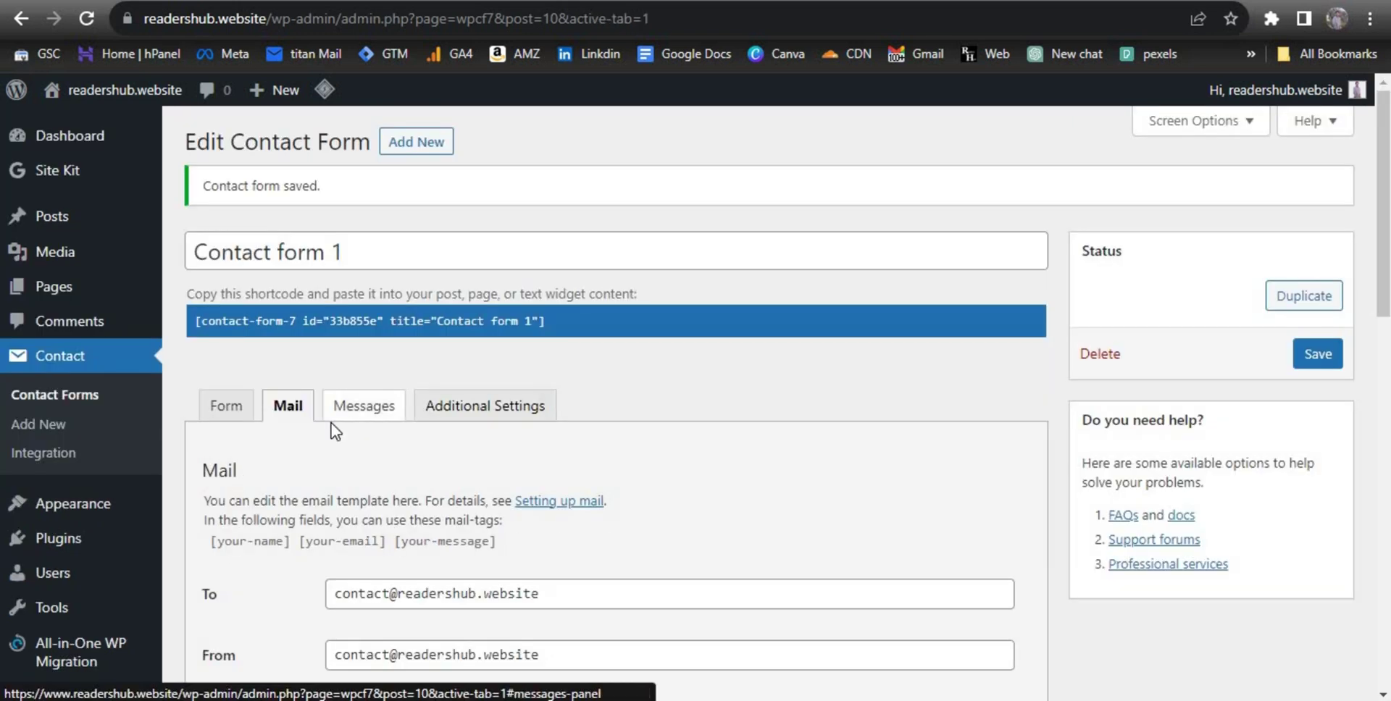
- Review the form's messages for successful, failed and invalid submissions, and save the contact form
{"action": "left_click", "coordinate": [349, 421]}
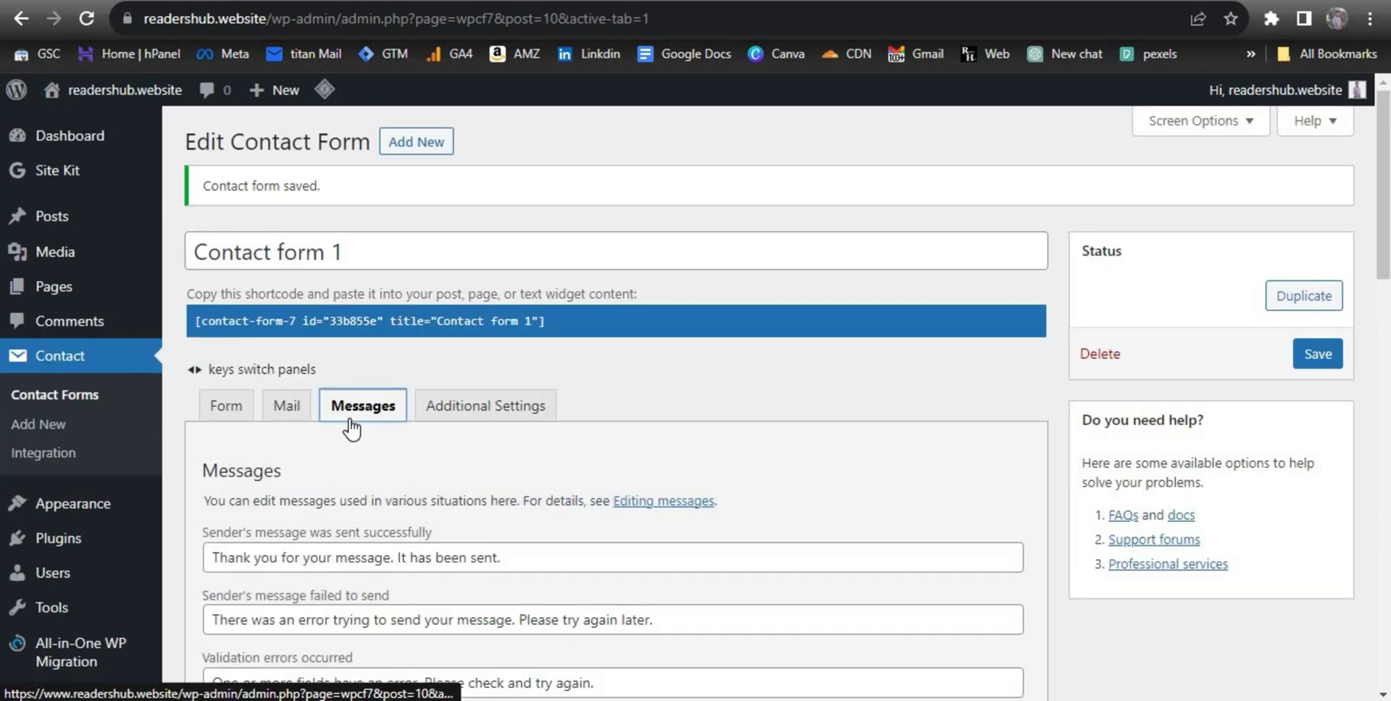
{"action": "scroll", "coordinate": [351, 304], "scroll_direction": "down", "scroll_amount": 3}
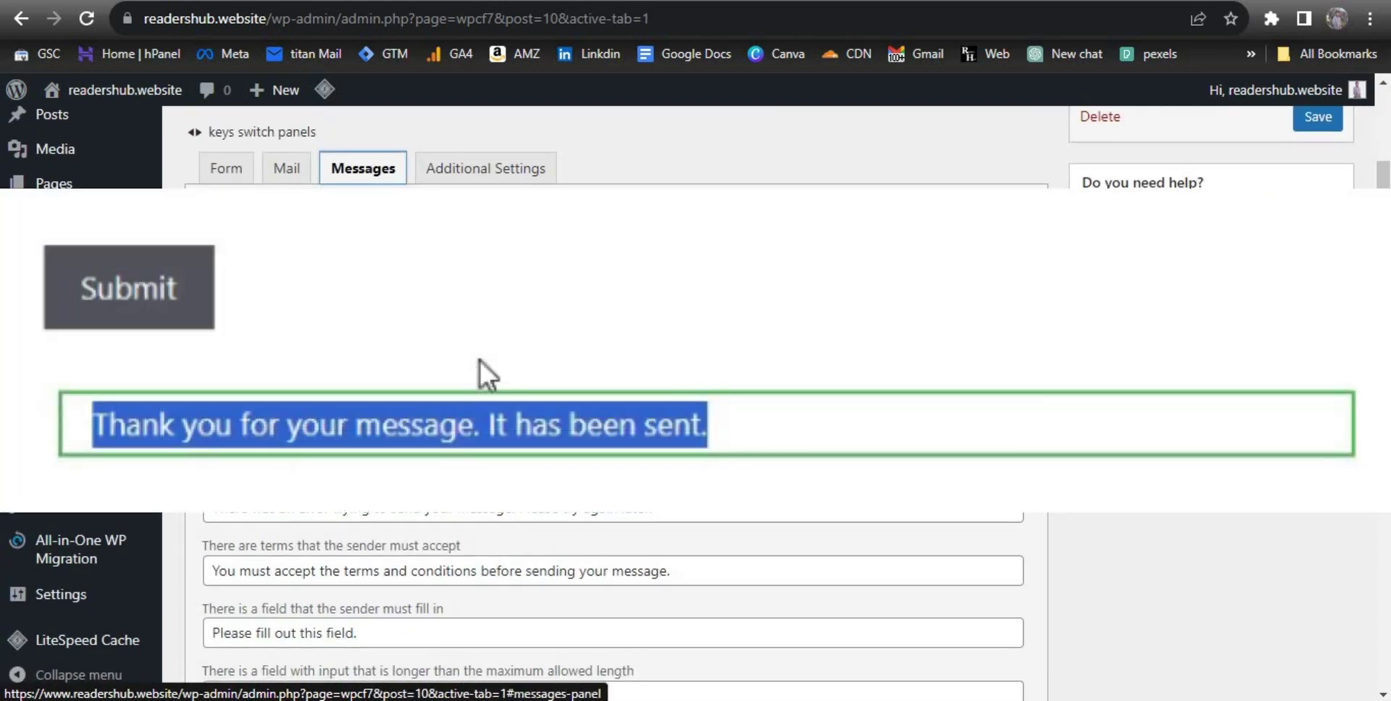
{"action": "scroll", "coordinate": [480, 359], "scroll_direction": "up", "scroll_amount": 1}
{"action": "left_click", "coordinate": [599, 385]}
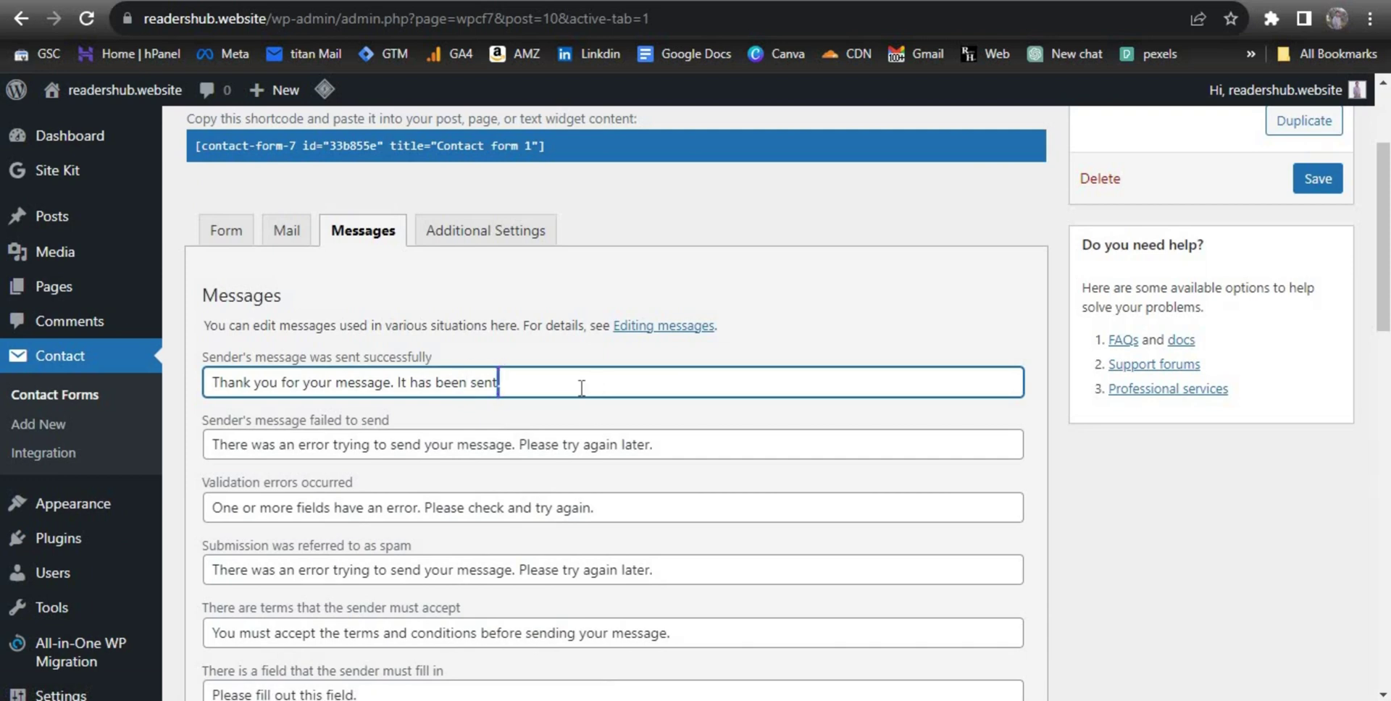
{"action": "left_click", "coordinate": [367, 442]}
{"action": "scroll", "coordinate": [546, 375], "scroll_direction": "down", "scroll_amount": 15}
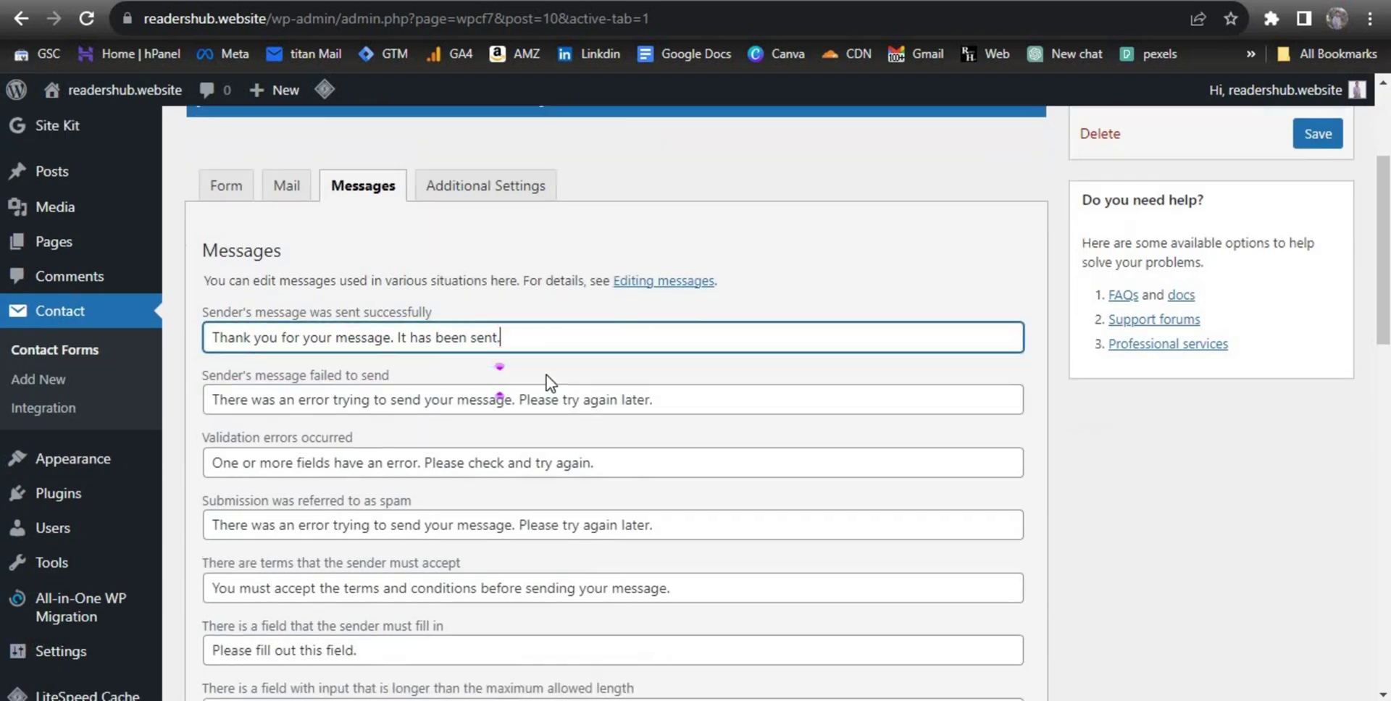
{"action": "left_click", "coordinate": [228, 599]}
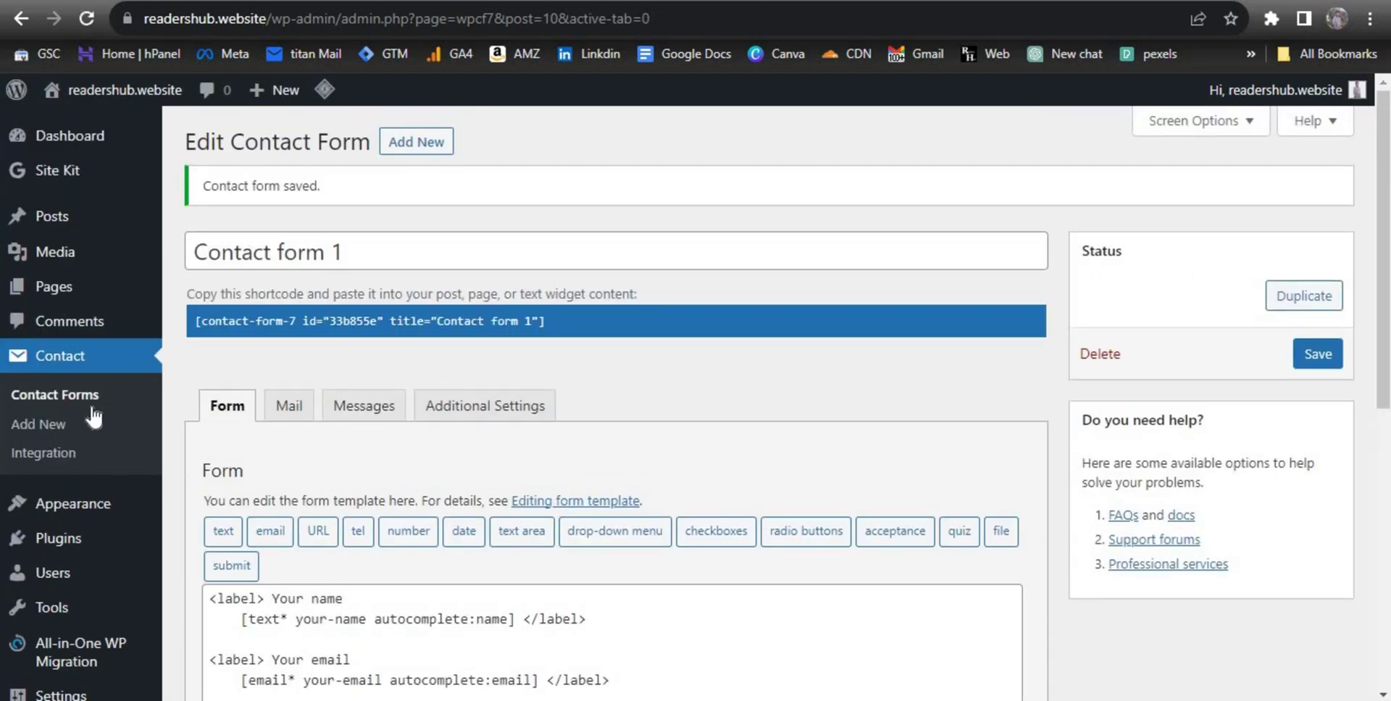
- Create a new WordPress page and title it "Contact Us"
{"action": "mouse_move", "coordinate": [122, 297]}
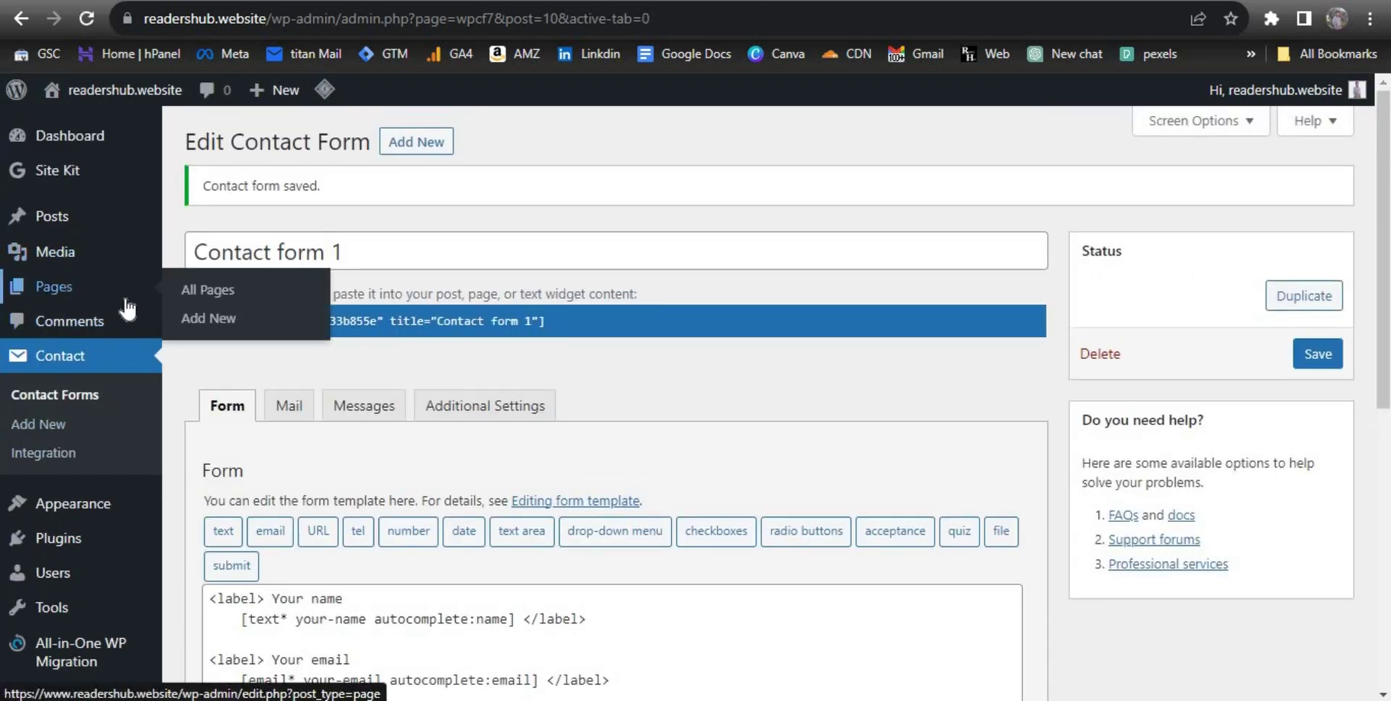
{"action": "left_click", "coordinate": [222, 321]}
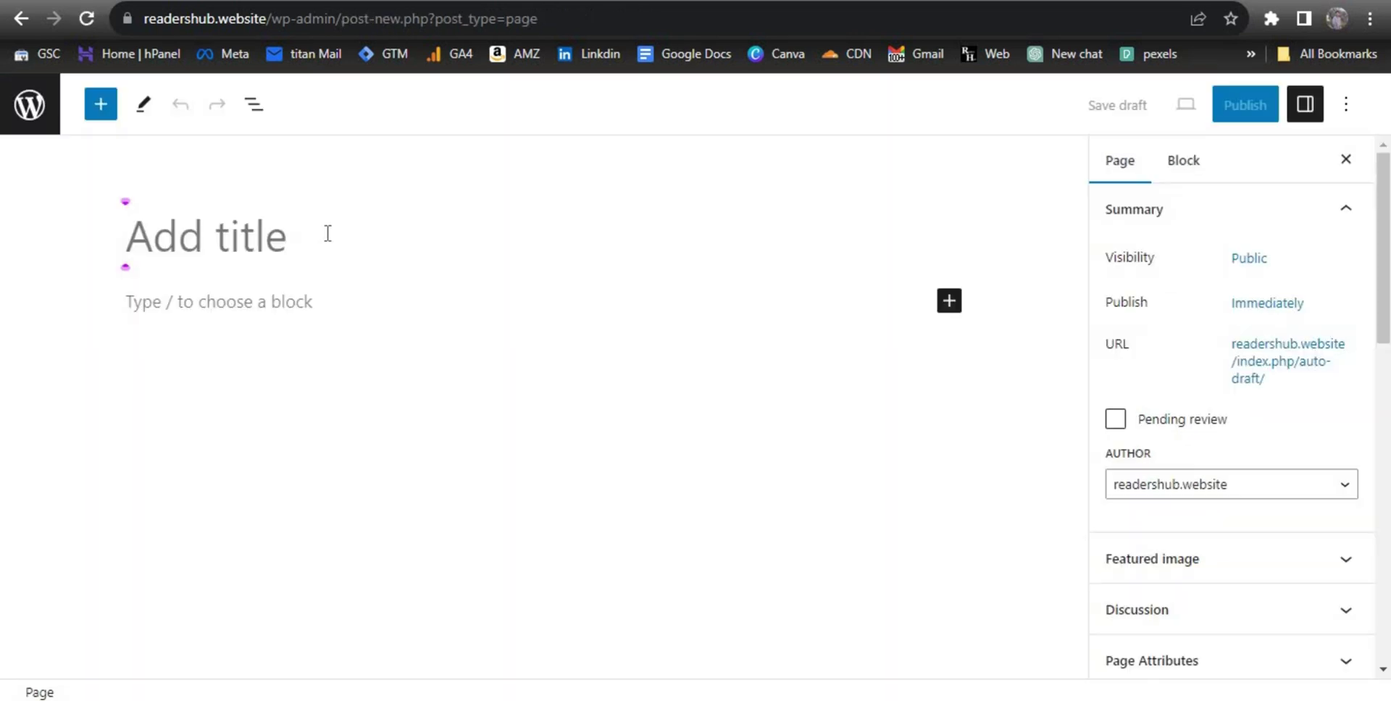
{"action": "type", "text": "C"}
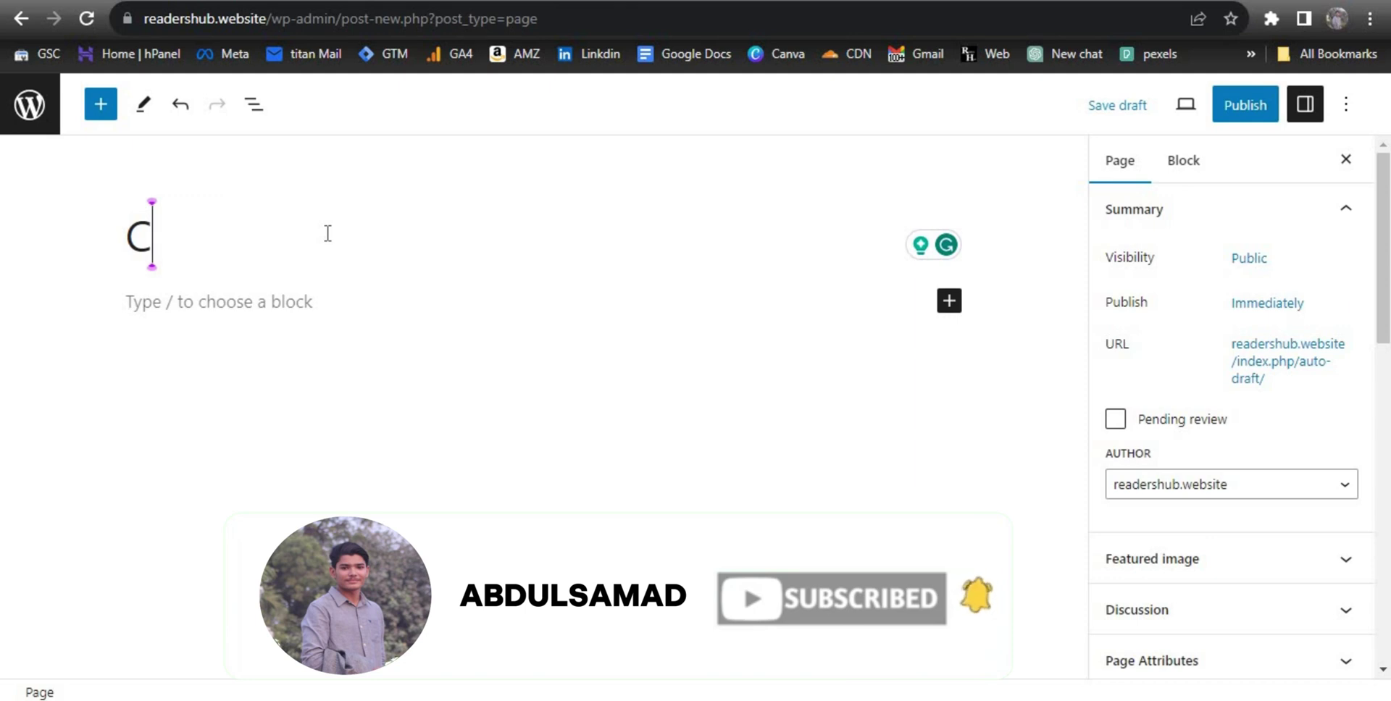
{"action": "type", "text": "o"}
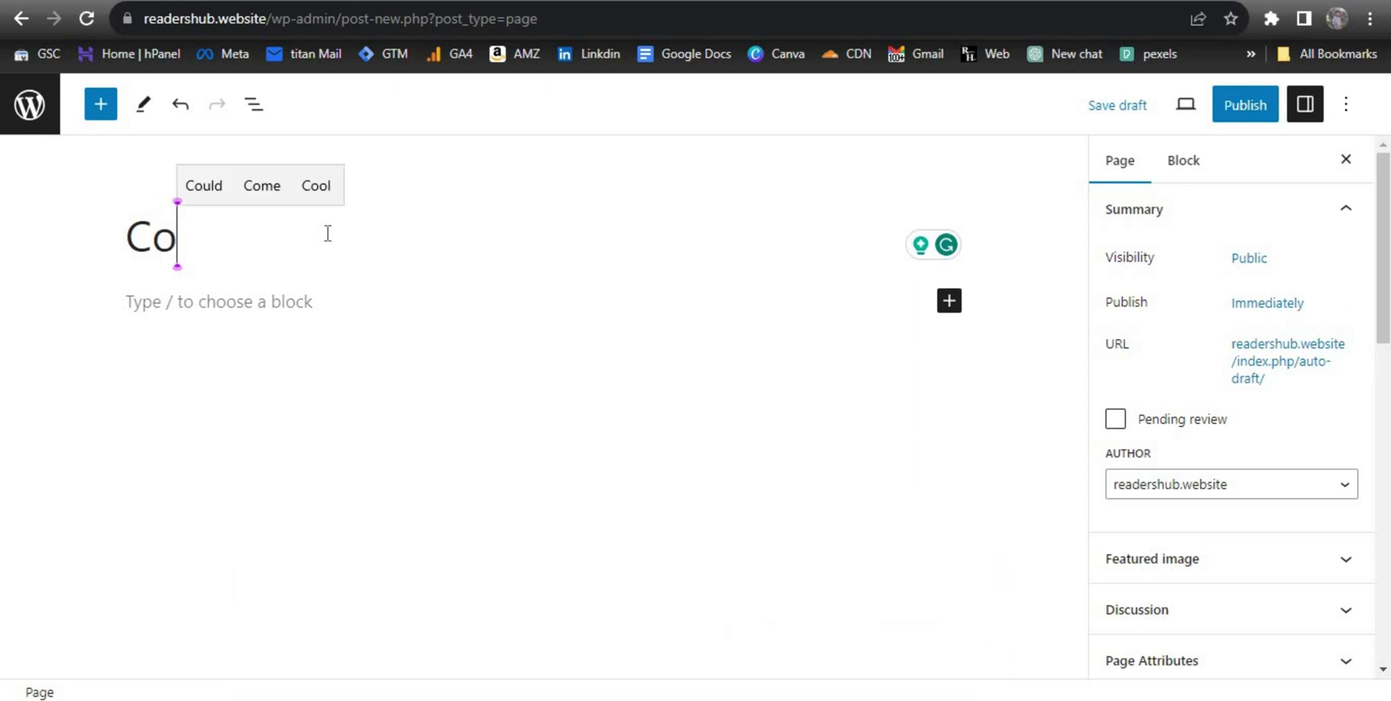
{"action": "type", "text": "n"}
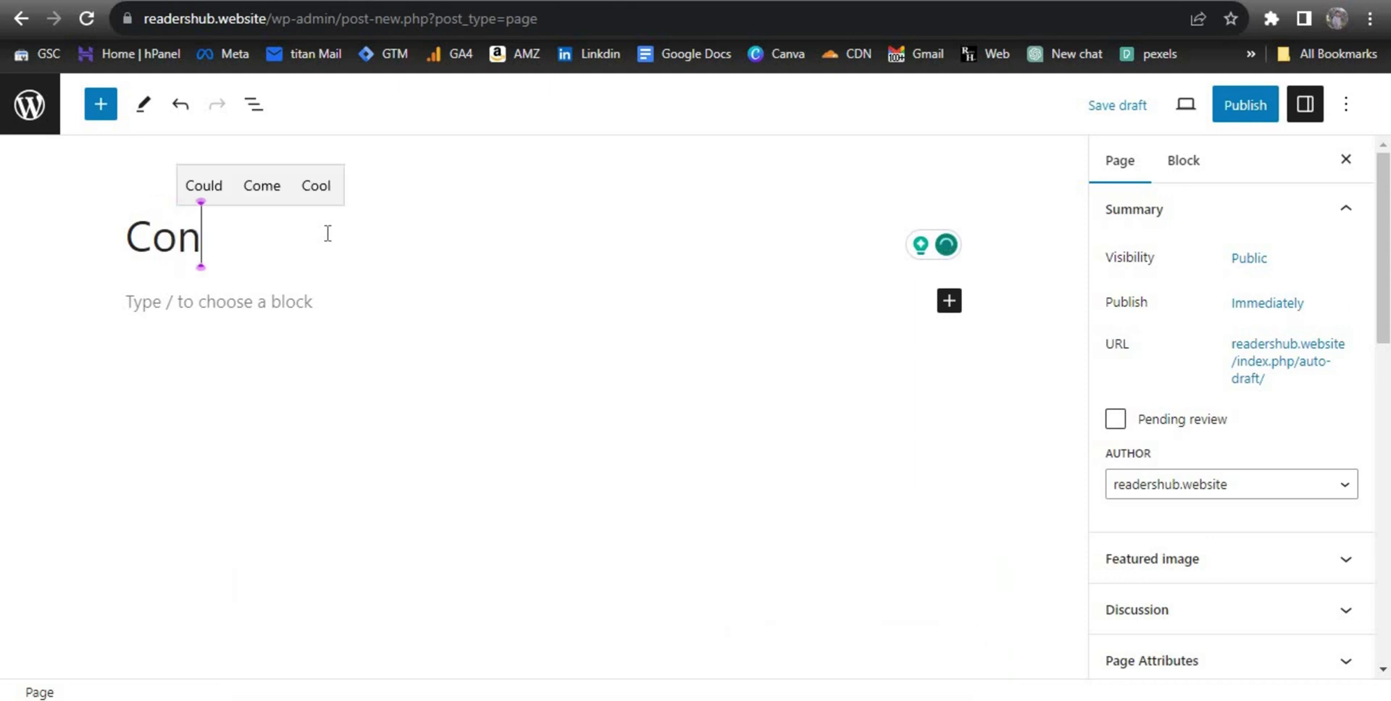
{"action": "type", "text": "tact Us"}
- Copy the thank-you paragraph from the learnwithabdul.com contact page into the new page's body, with the site name changed to Readershub.website
{"action": "left_click", "coordinate": [405, 294]}
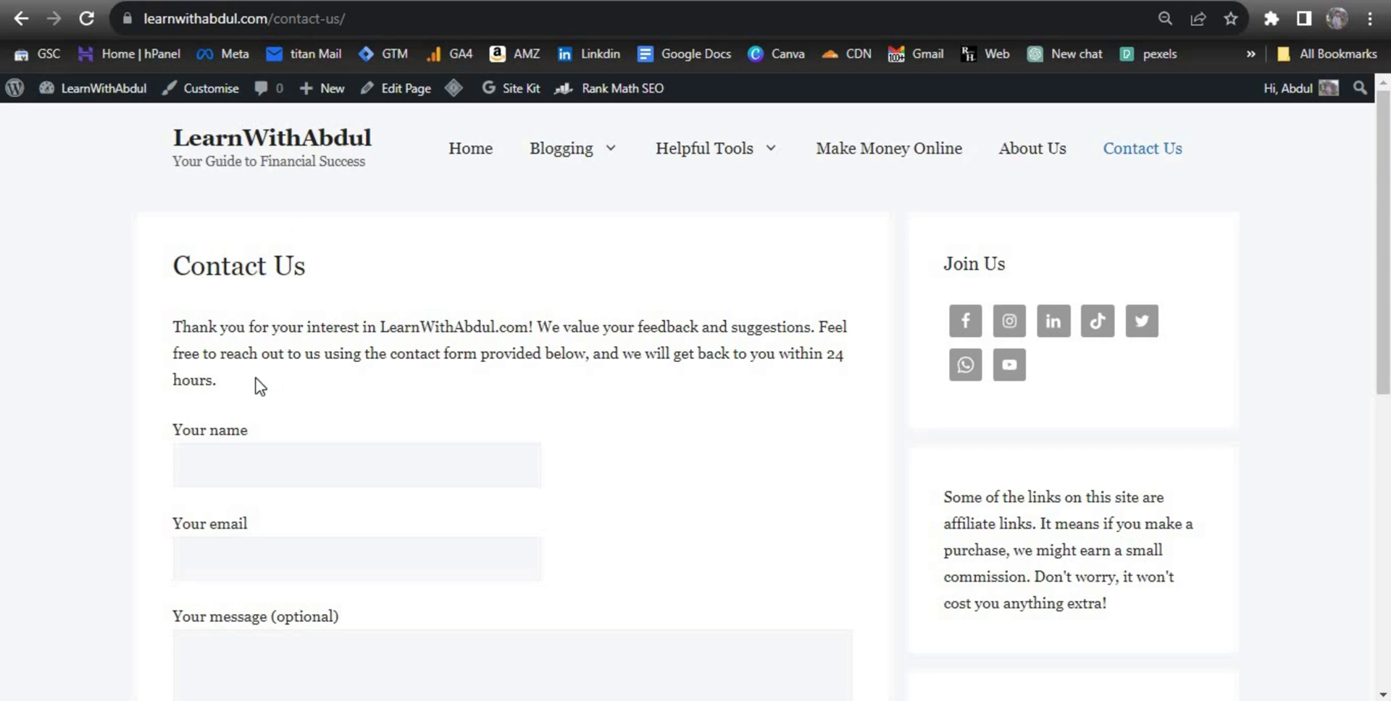
{"action": "left_click_drag", "start_coordinate": [216, 380], "coordinate": [171, 331]}
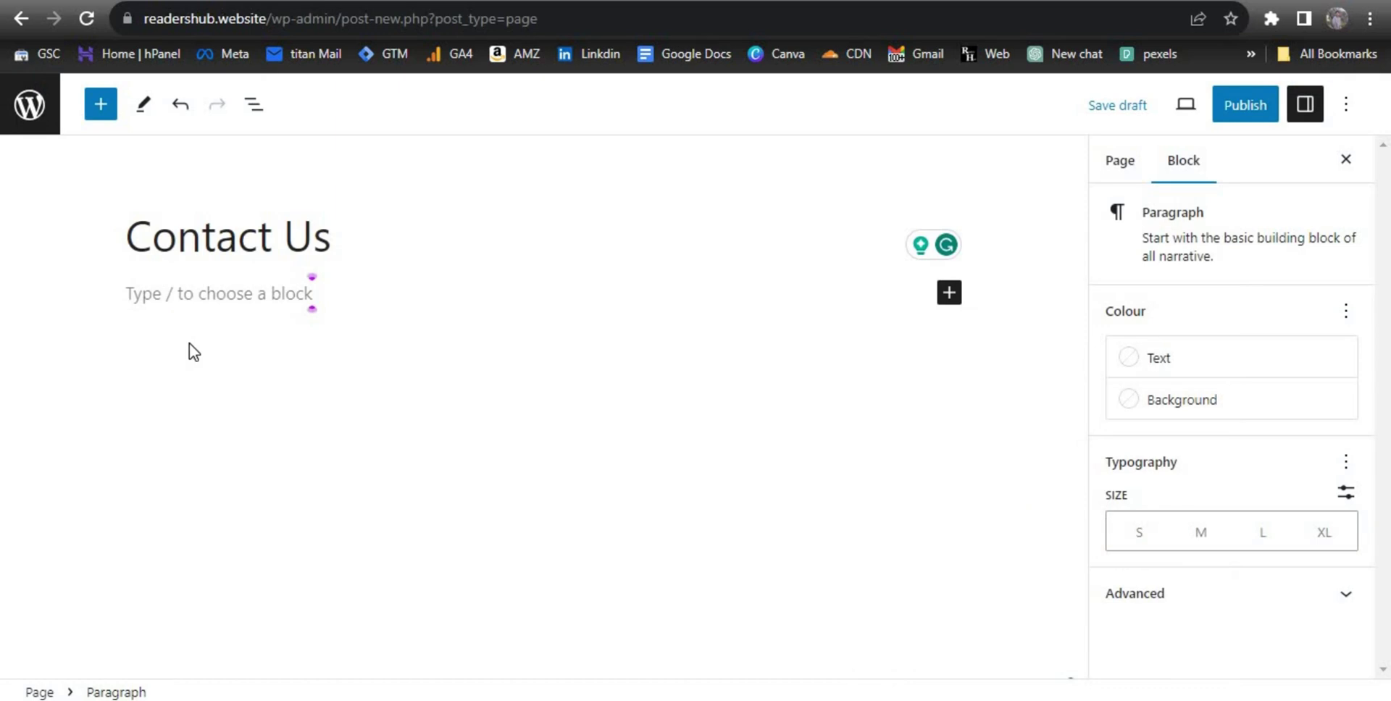
{"action": "type", "text": "Thank you for your interest in LearnWithAbdul.com! We value your feedback and suggestions. Feel free to reach out to us using the contact form provided below, and we will get back to you within 24 hours."}
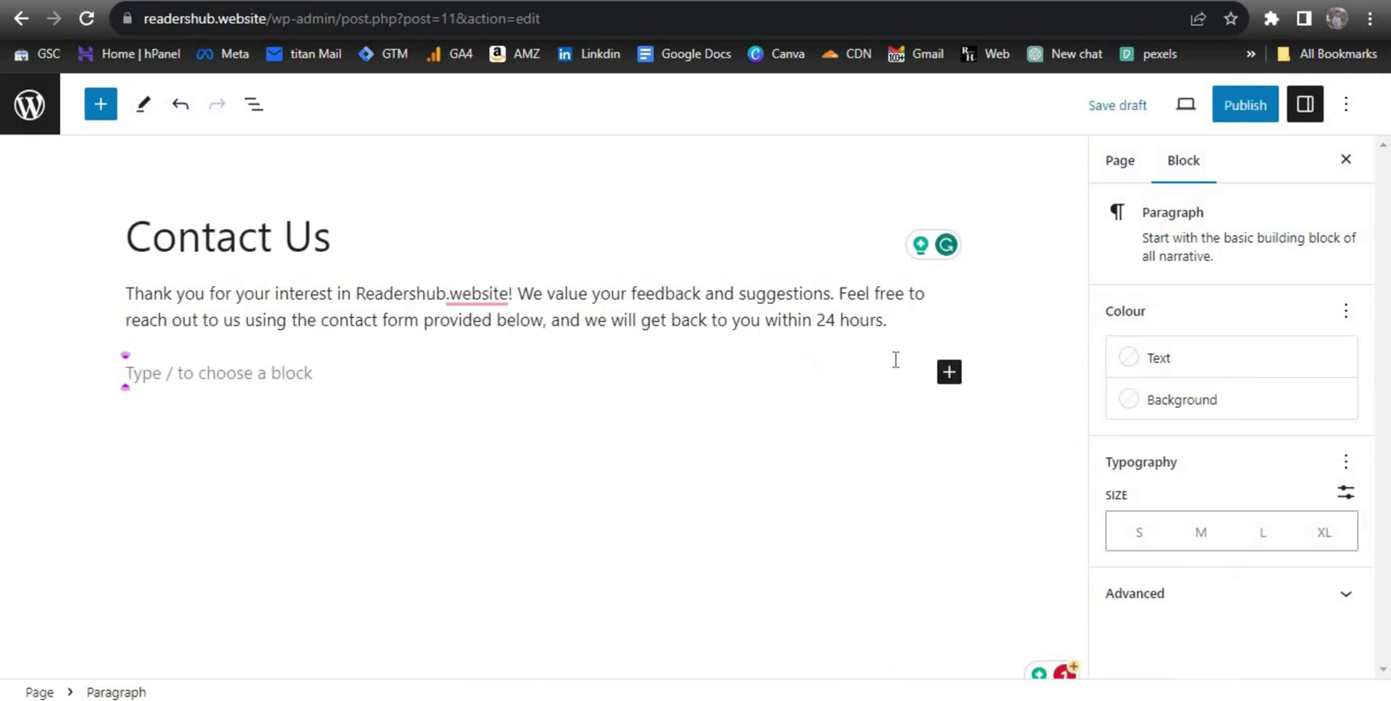
- Insert a Contact Form 7 block below the introductory paragraph and select "Contact form 1" for it
{"action": "left_click", "coordinate": [949, 373]}
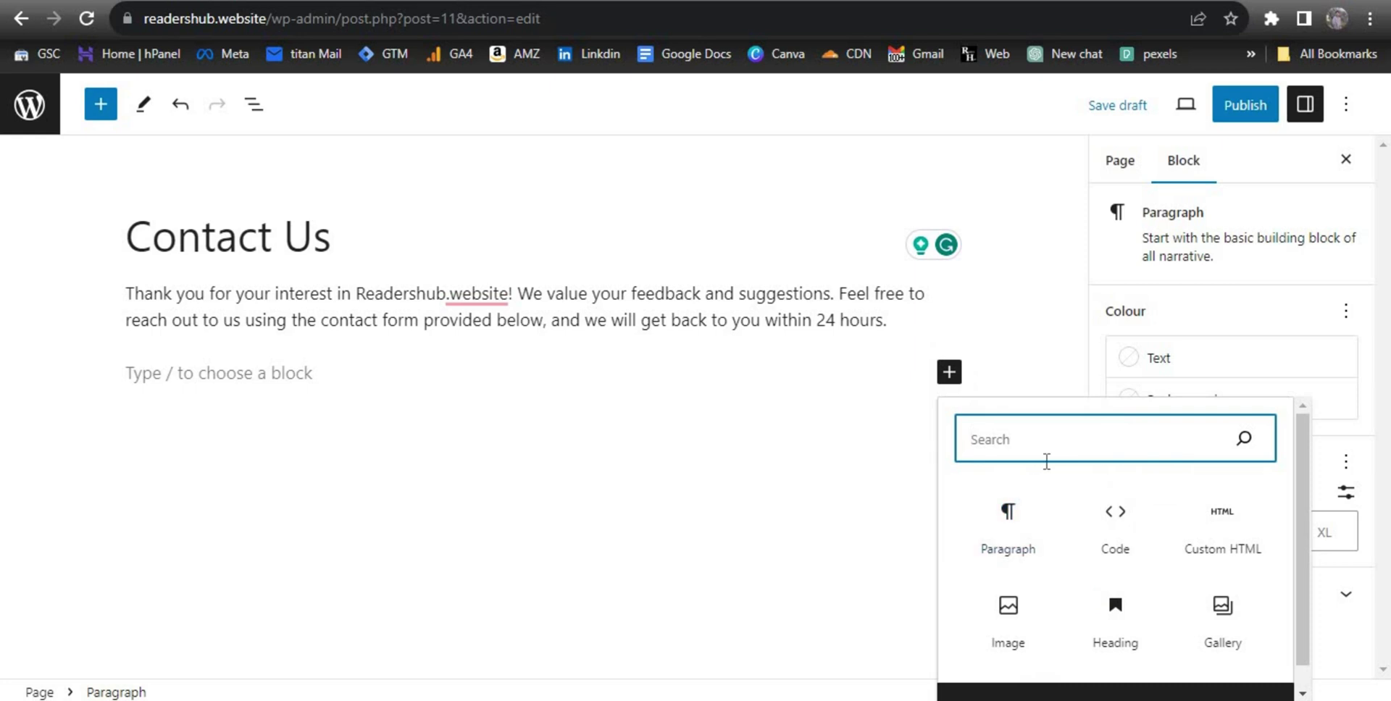
{"action": "type", "text": "con"}
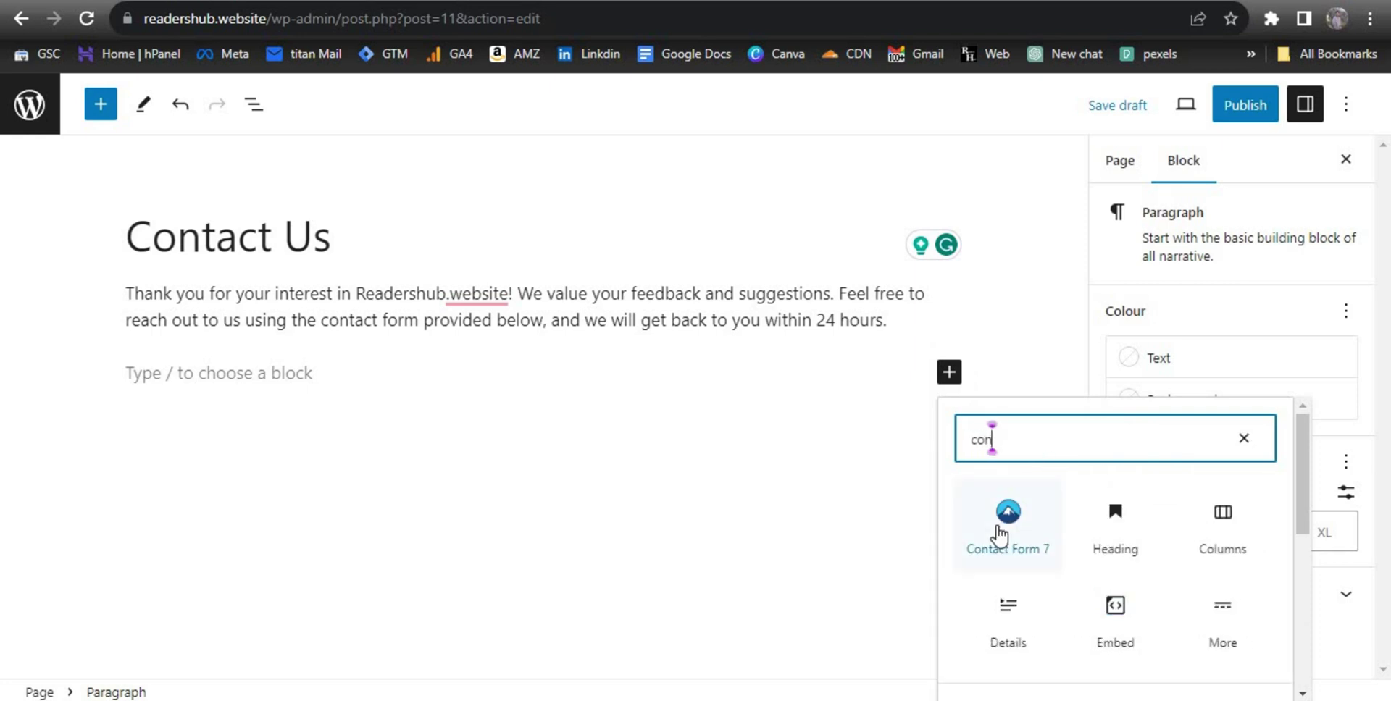
{"action": "left_click", "coordinate": [1000, 536]}
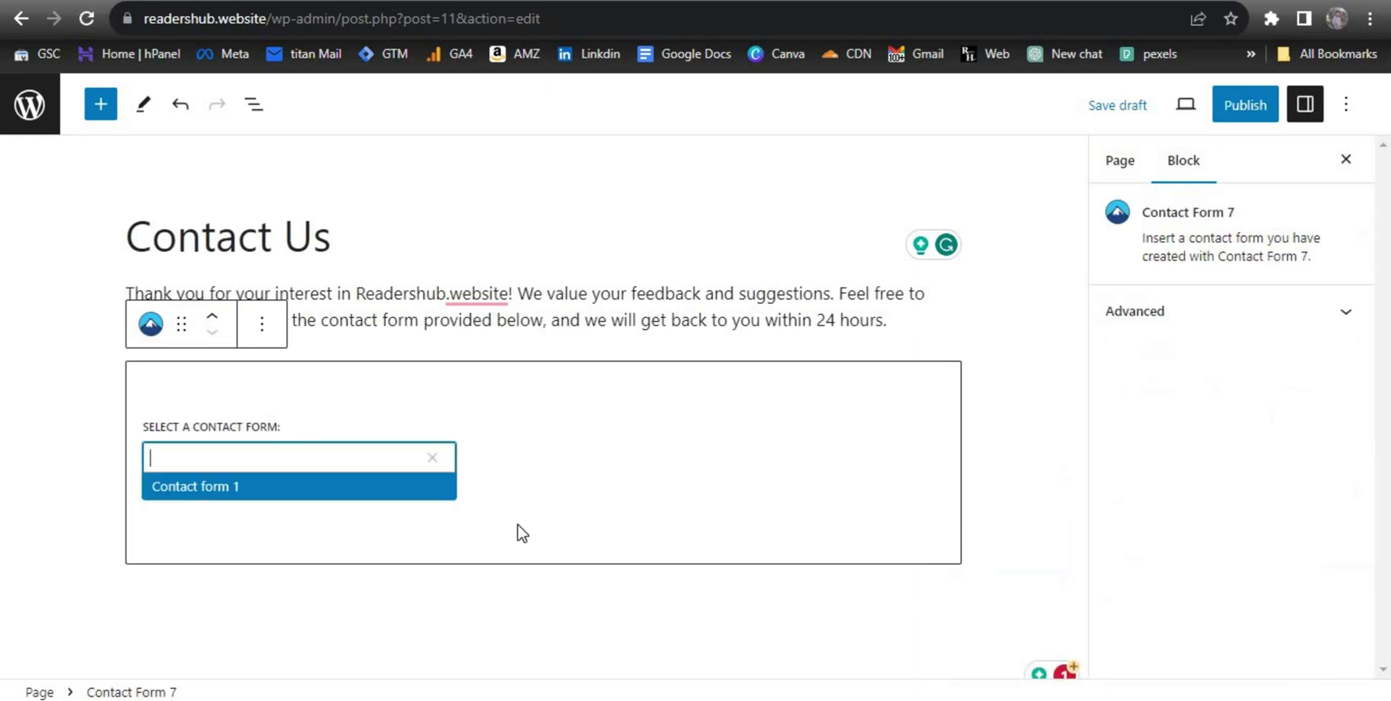
{"action": "left_click", "coordinate": [195, 489]}
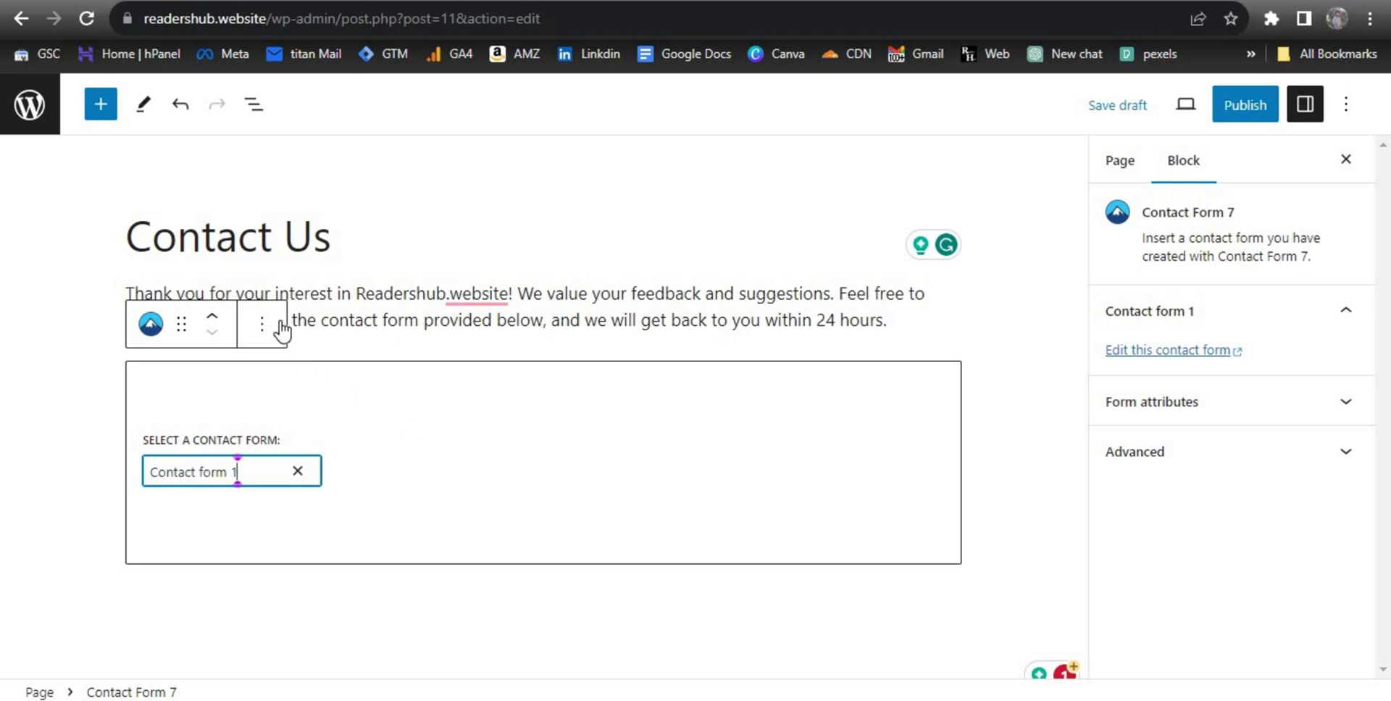
{"action": "left_click", "coordinate": [281, 331]}
{"action": "left_click", "coordinate": [187, 478]}
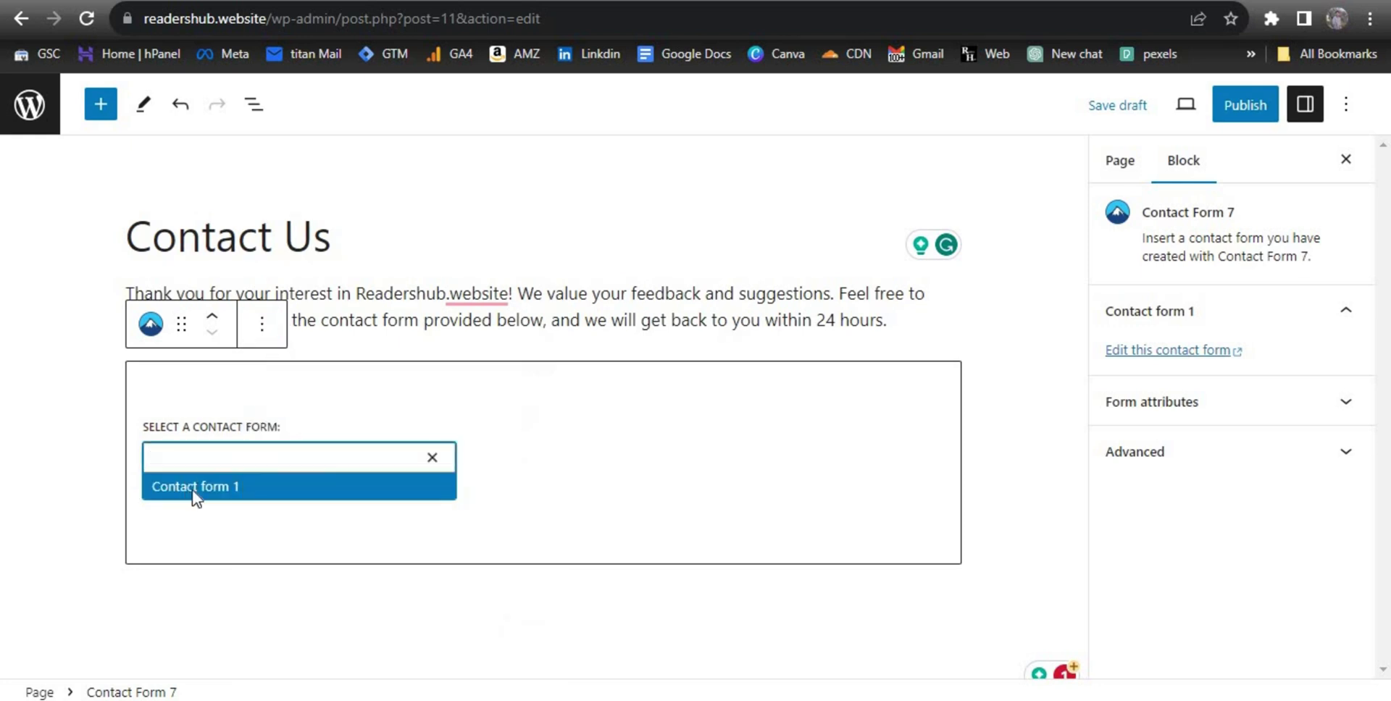
{"action": "left_click", "coordinate": [193, 489]}
{"action": "left_click", "coordinate": [178, 601]}
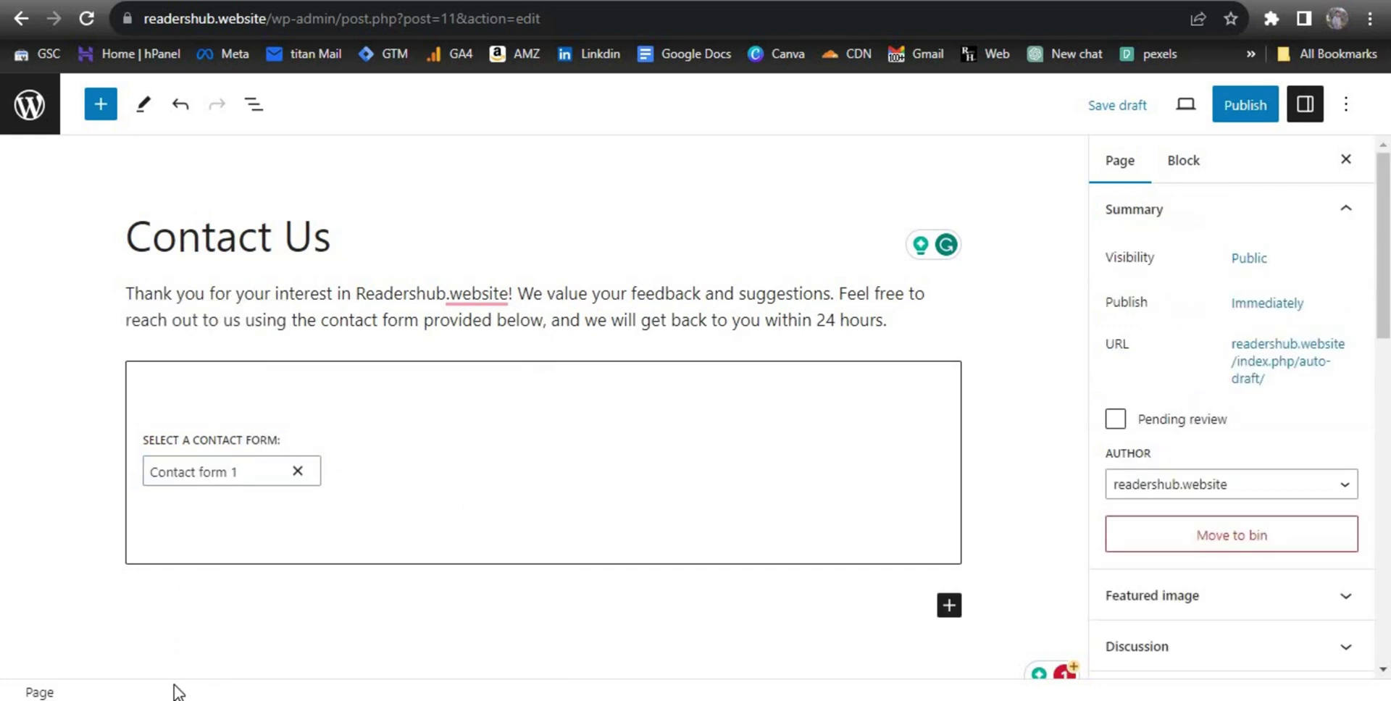
{"action": "left_click", "coordinate": [176, 608]}
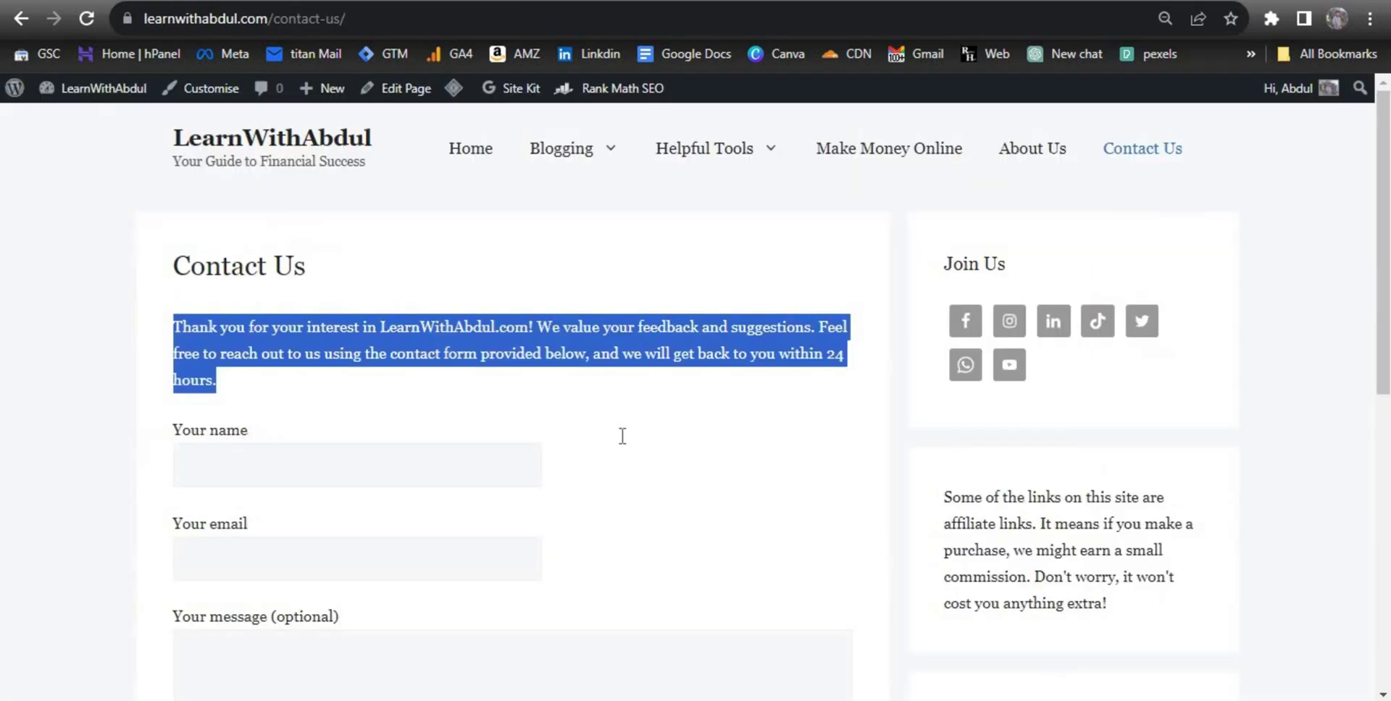
- Check the form on the learnwithabdul.com contact page and publish the new Contact Us page
{"action": "scroll", "coordinate": [624, 431], "scroll_direction": "down", "scroll_amount": 10}
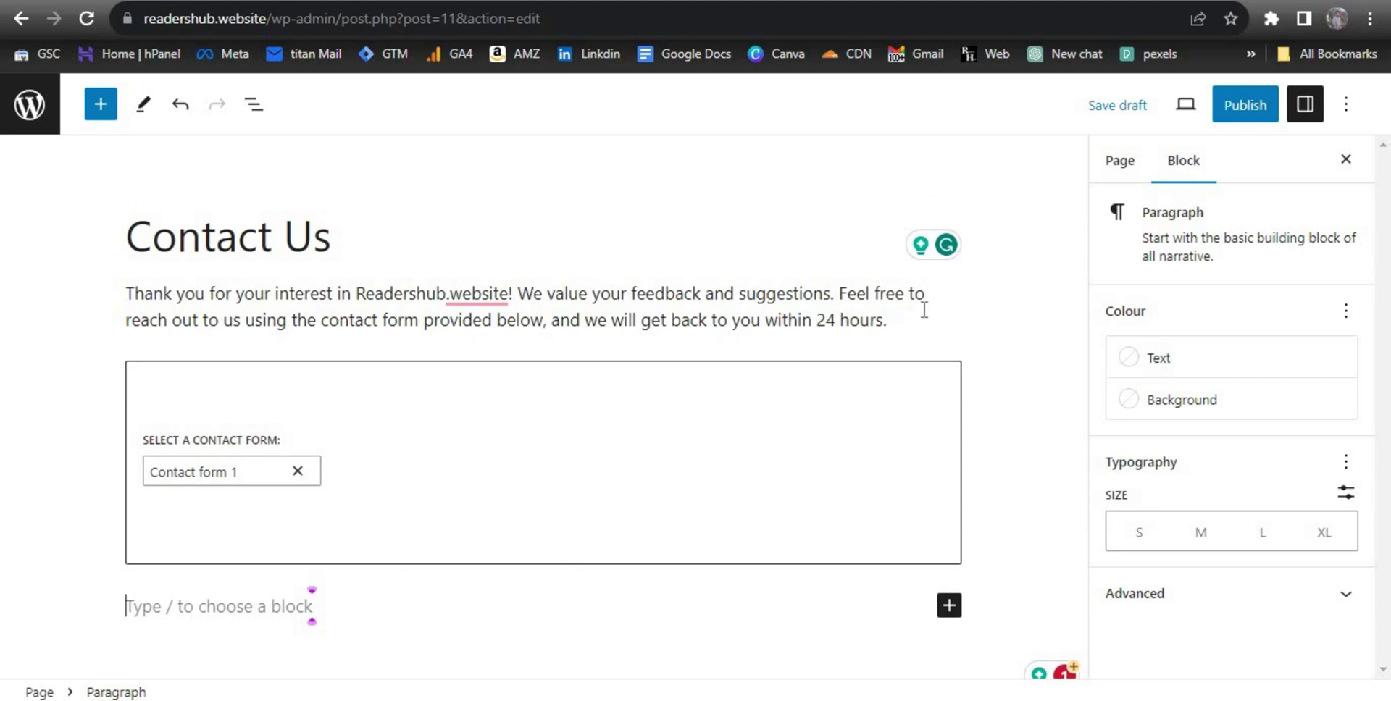
{"action": "left_click", "coordinate": [1230, 103]}
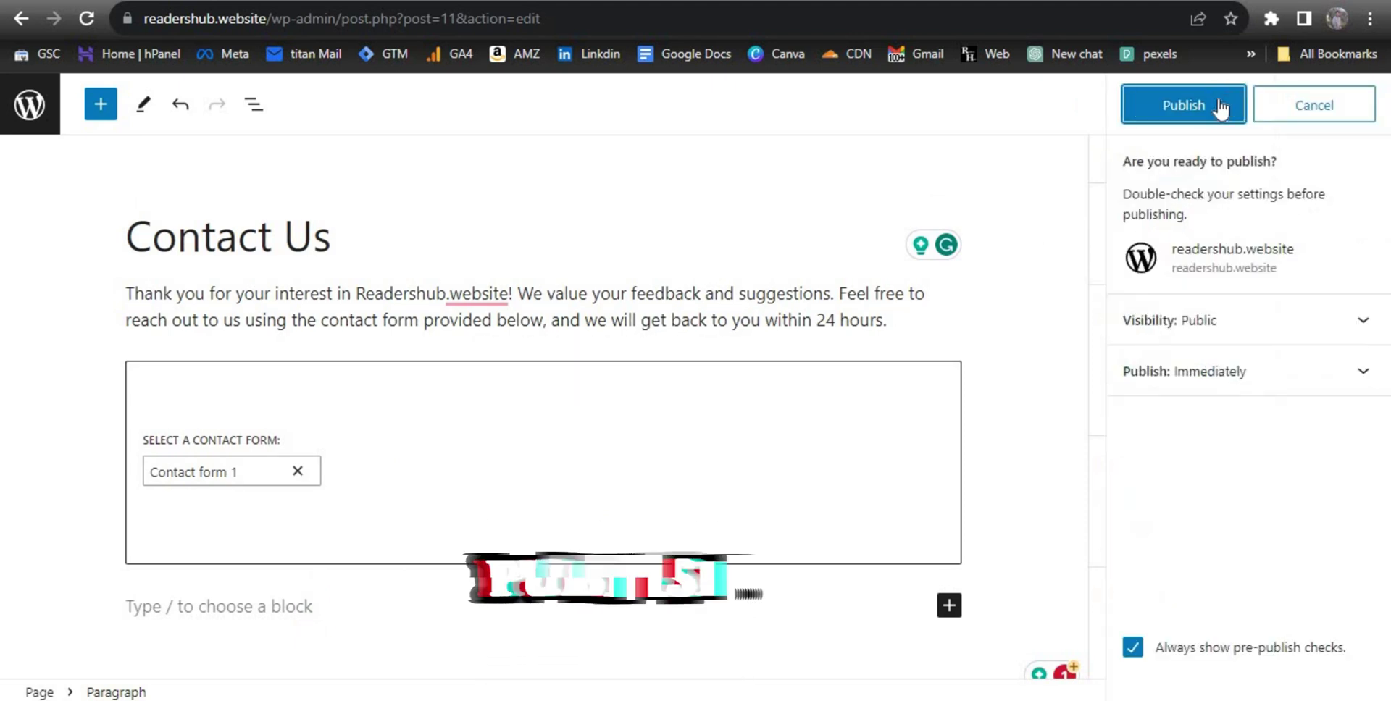
{"action": "left_click", "coordinate": [1217, 106]}
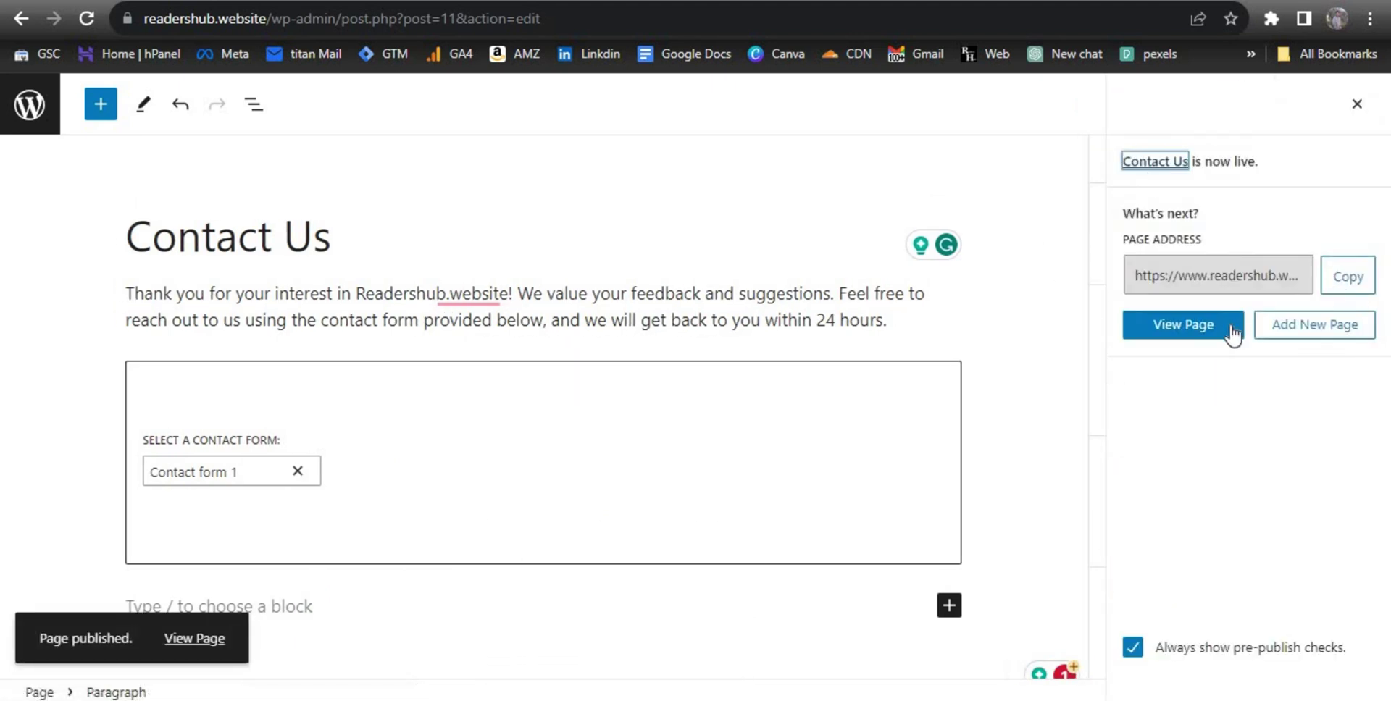
- Open the published Contact Us page in a new browser tab and review its form fields down to the submit button
{"action": "right_click", "coordinate": [1229, 332]}
{"action": "left_click", "coordinate": [1229, 342]}
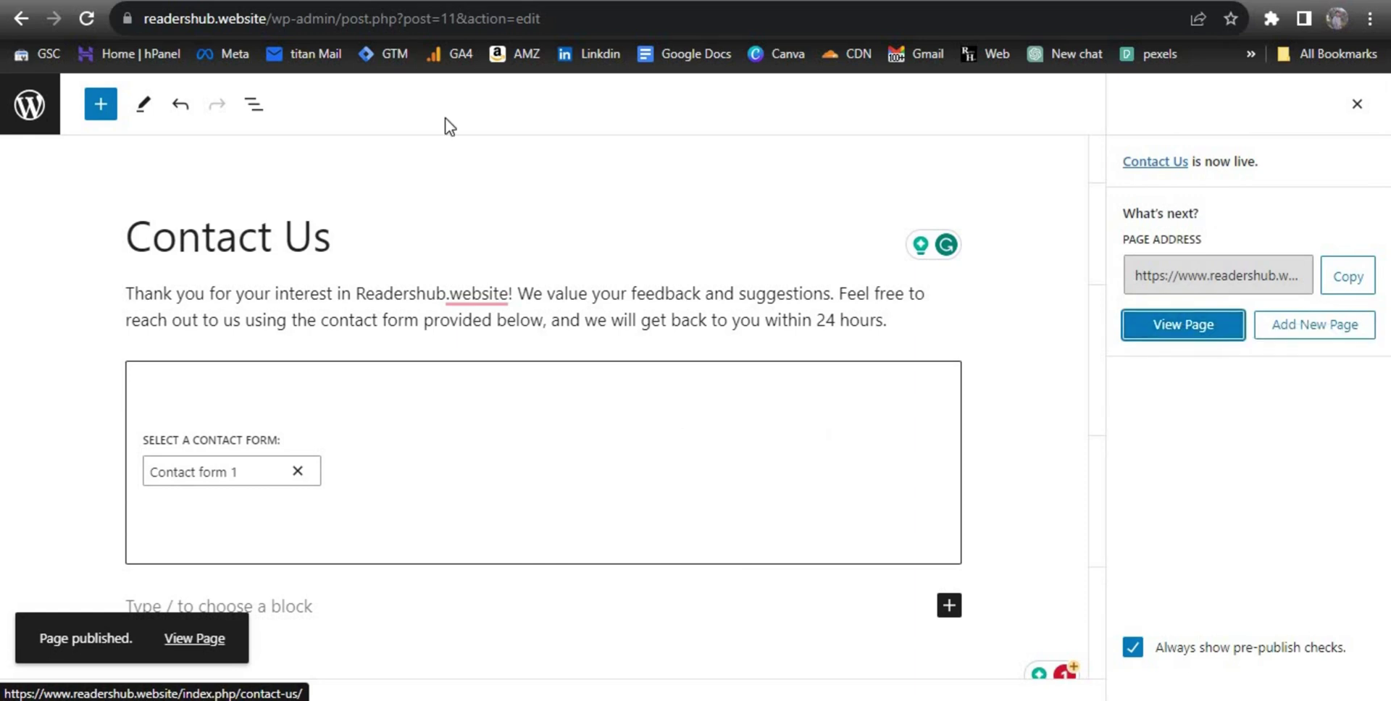
{"action": "key", "text": "ctrl+Tab"}
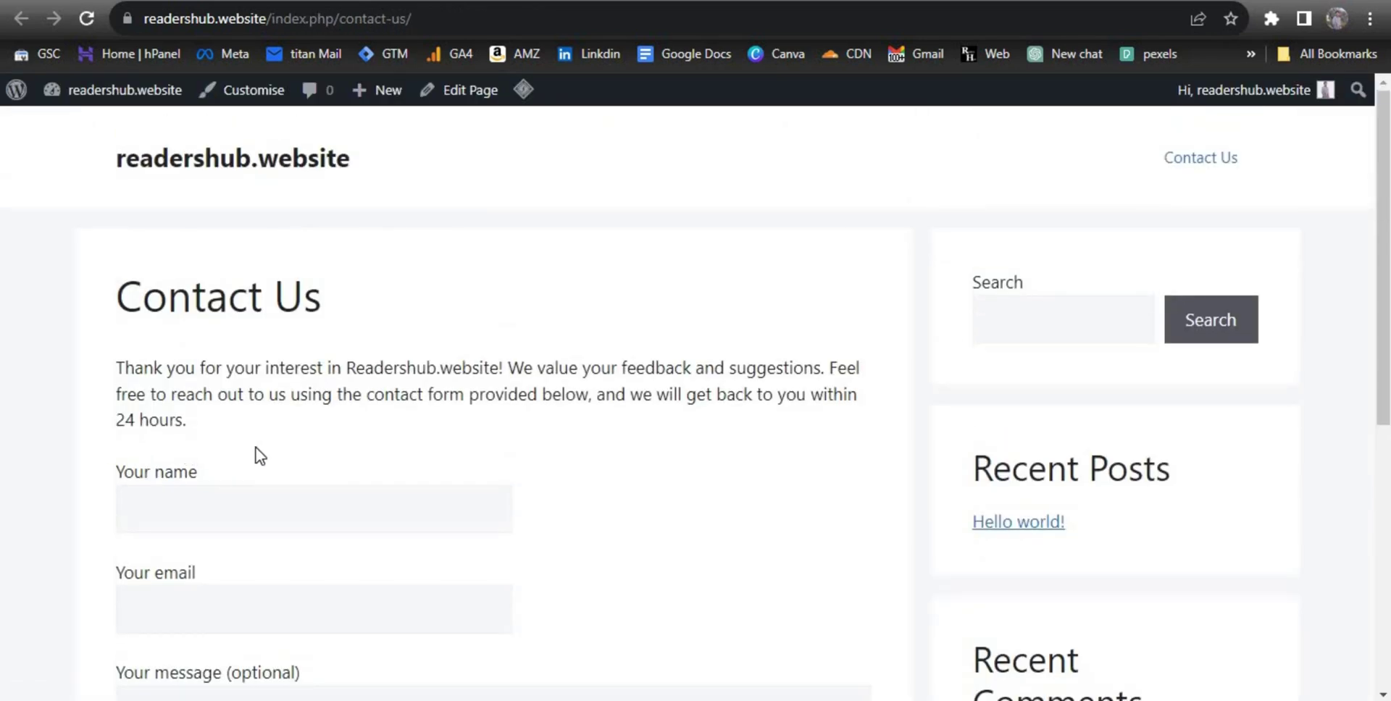
{"action": "scroll", "coordinate": [203, 471], "scroll_direction": "down", "scroll_amount": 3}
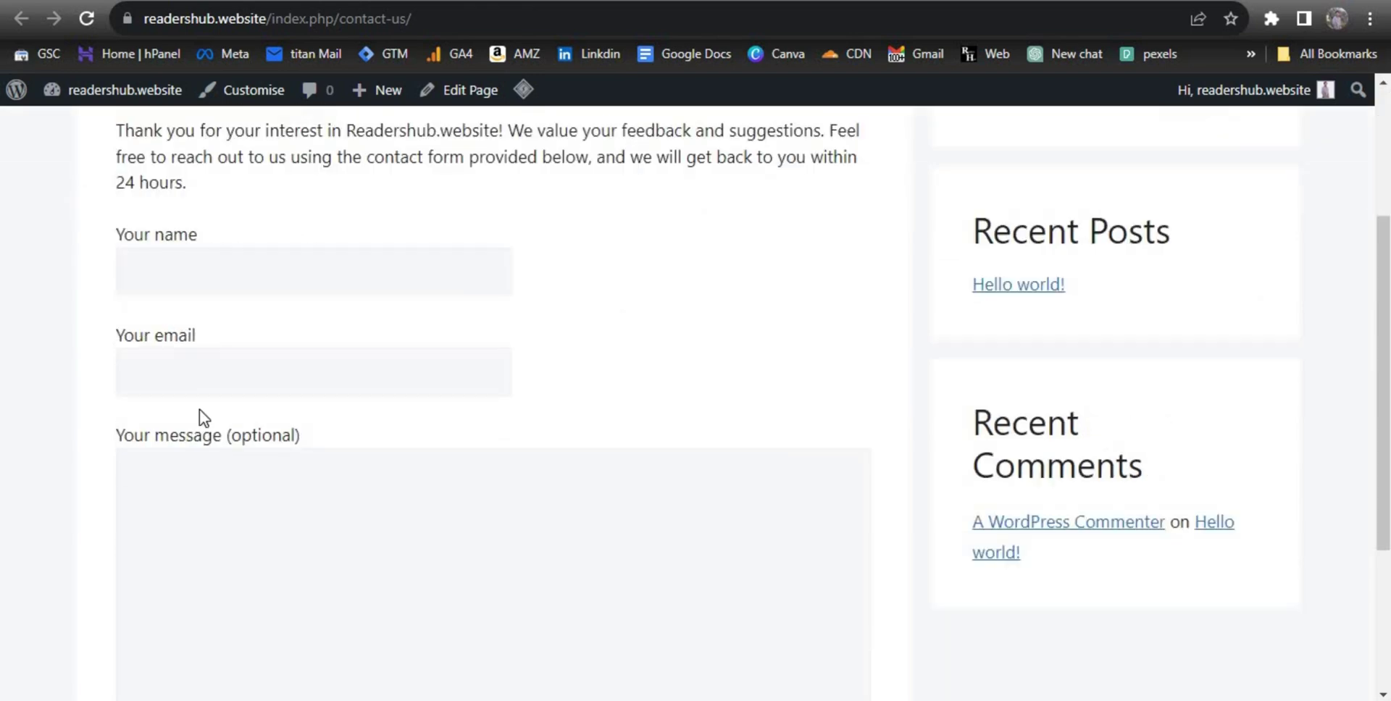
{"action": "scroll", "coordinate": [198, 410], "scroll_direction": "down", "scroll_amount": 3}
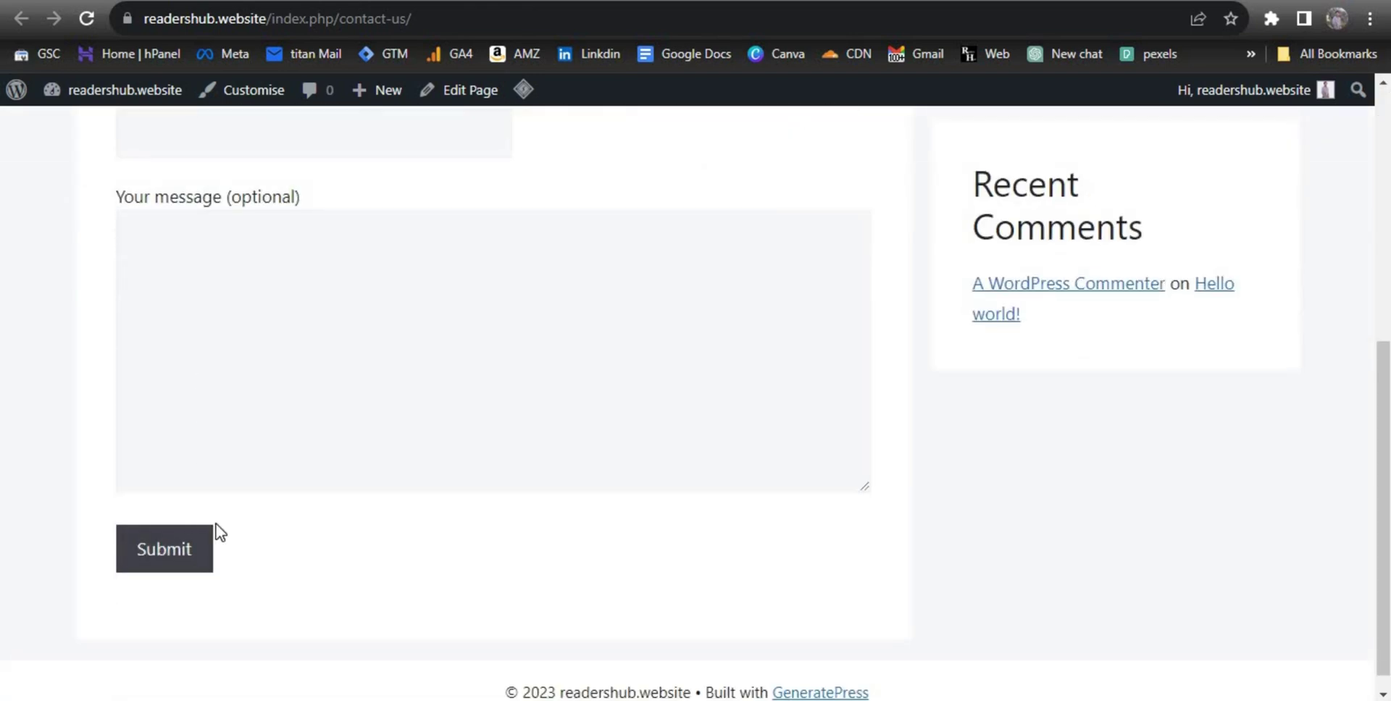
{"action": "scroll", "coordinate": [216, 524], "scroll_direction": "up", "scroll_amount": 6}
- Fill in the live form with the sender's name and e-mail, leave the message empty, submit it and check the response message
{"action": "scroll", "coordinate": [219, 419], "scroll_direction": "down", "scroll_amount": 3}
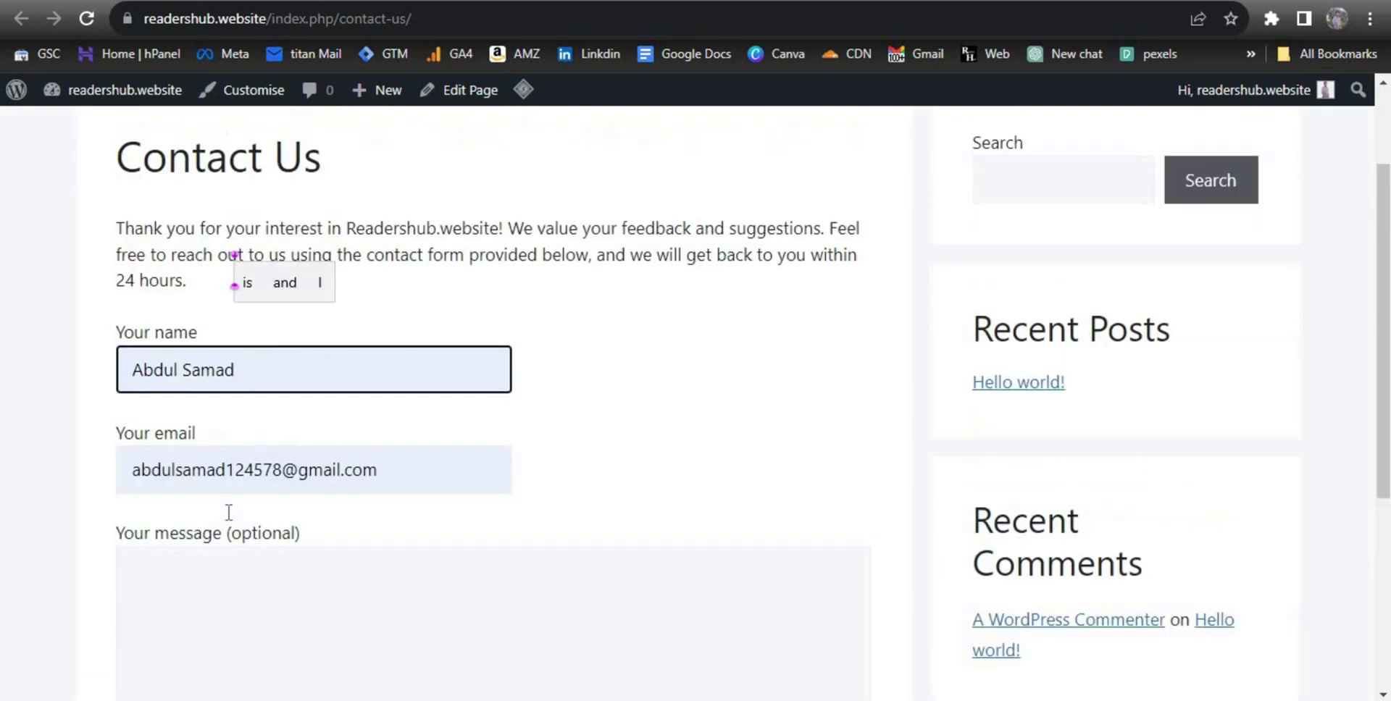
{"action": "scroll", "coordinate": [229, 512], "scroll_direction": "up", "scroll_amount": 2}
{"action": "scroll", "coordinate": [215, 543], "scroll_direction": "down", "scroll_amount": 6}
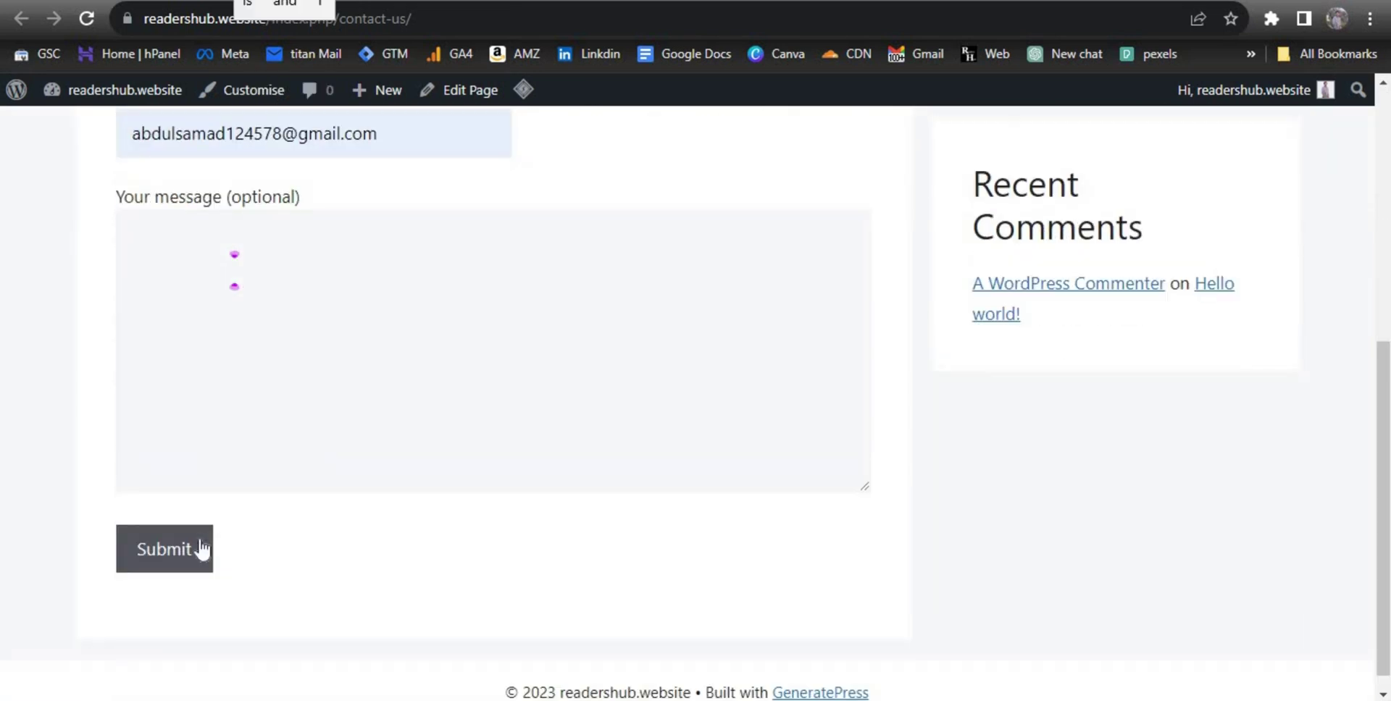
{"action": "left_click", "coordinate": [187, 551]}
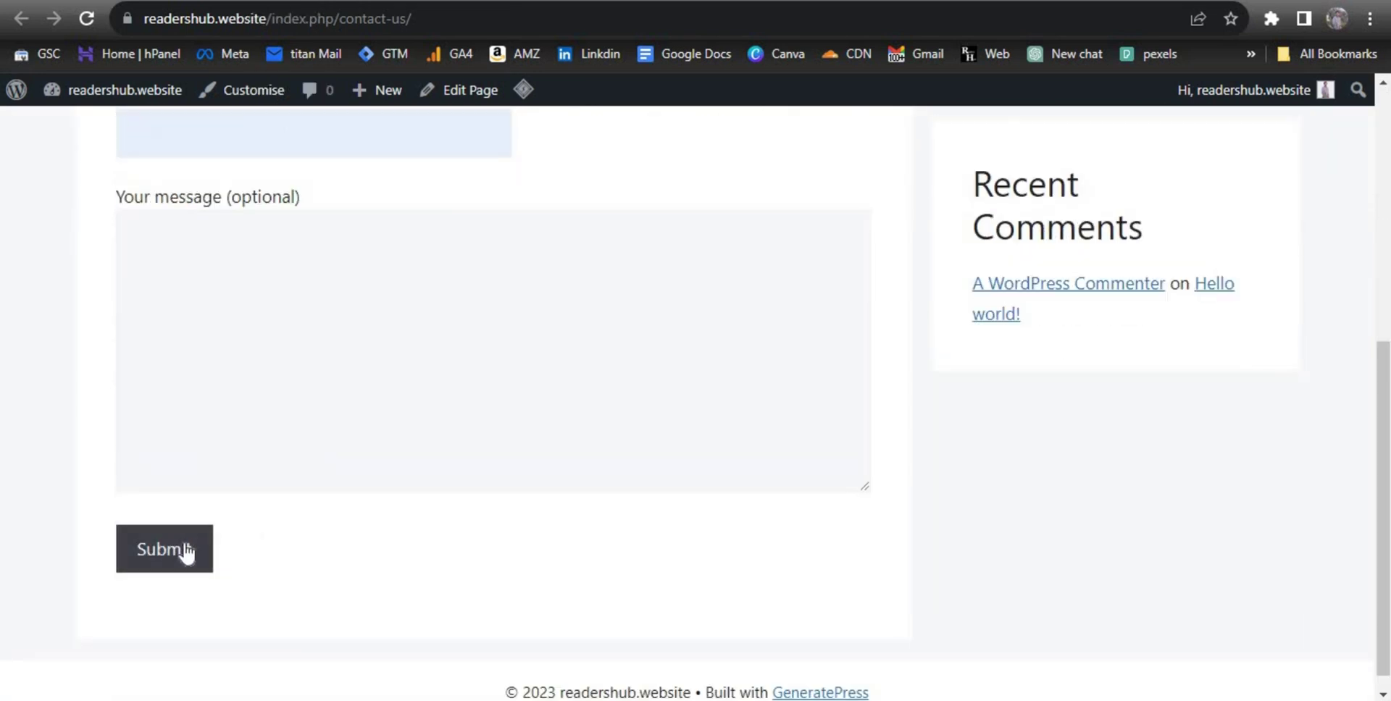
{"action": "left_click_drag", "start_coordinate": [496, 627], "coordinate": [145, 638]}
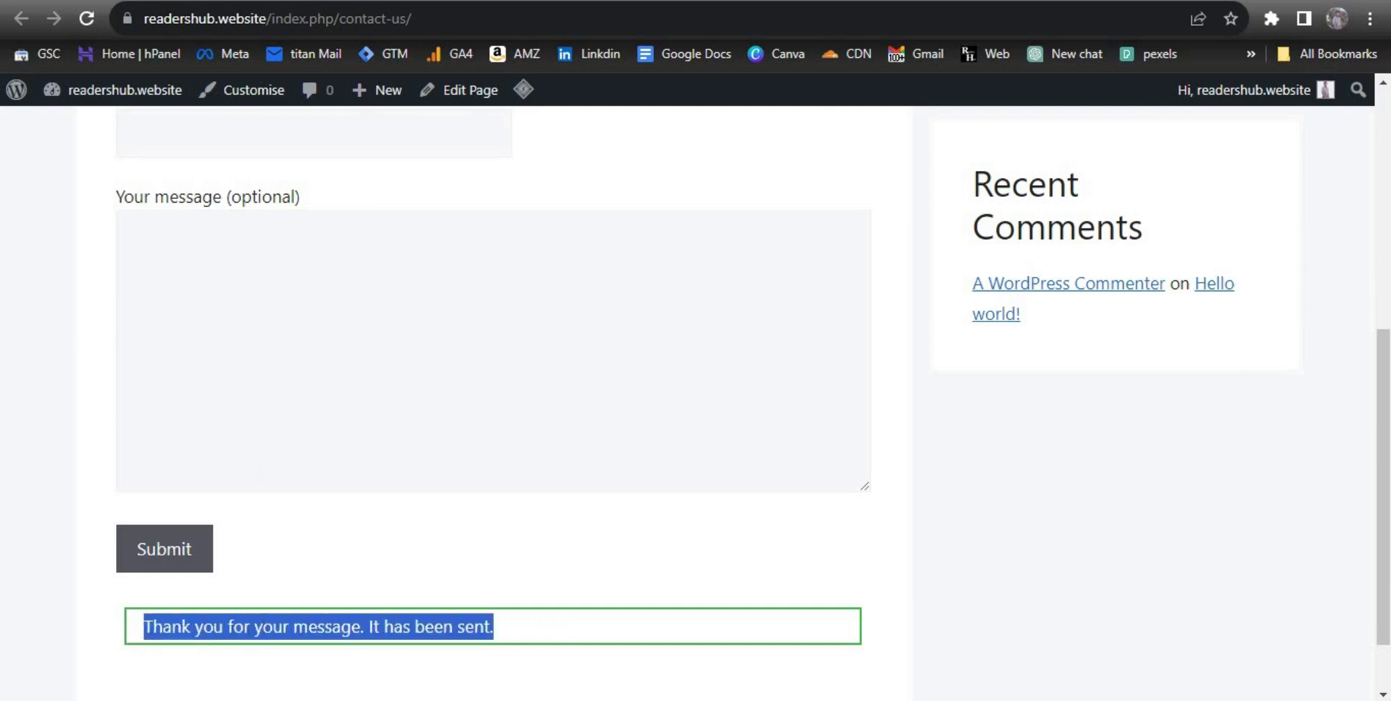
- Switch to Titan Mail, open the "Form" mail in the site's contact inbox and read its sender details
{"action": "left_click", "coordinate": [1000, 2]}
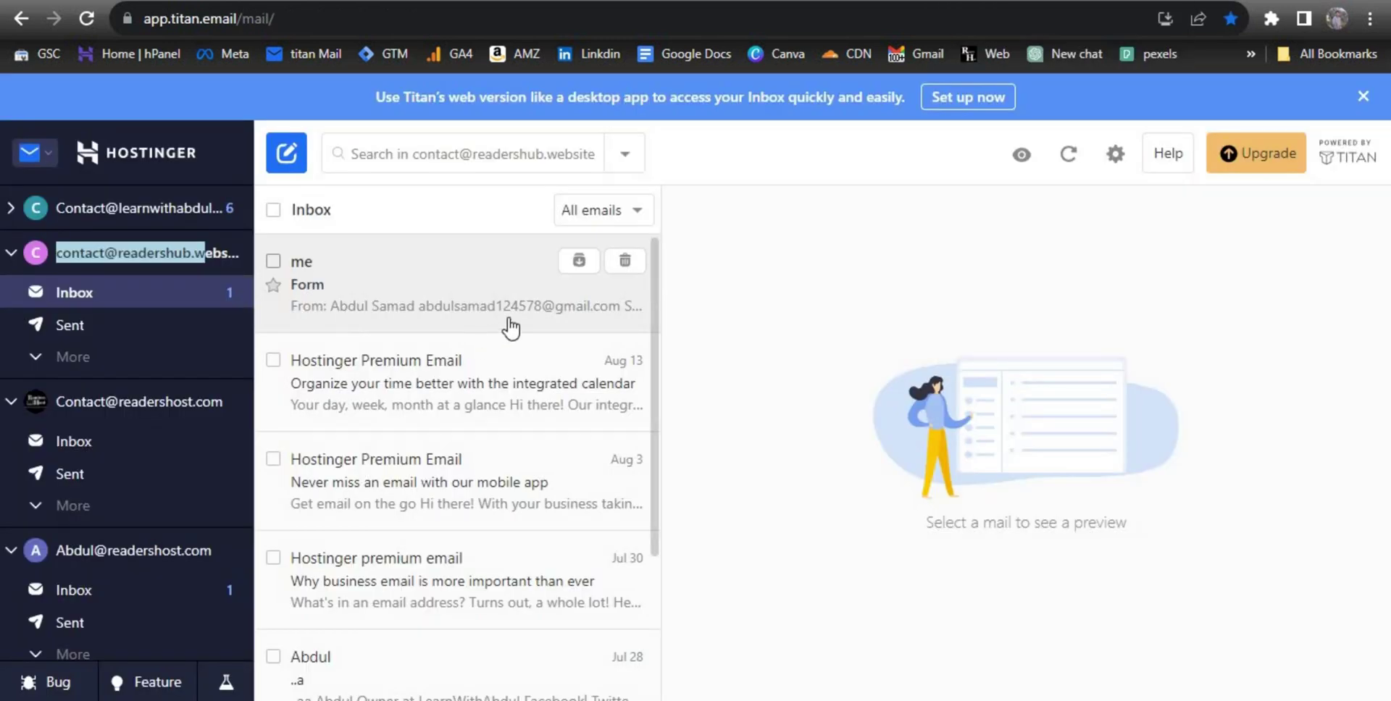
{"action": "left_click", "coordinate": [439, 318]}
{"action": "double_click", "coordinate": [744, 337]}
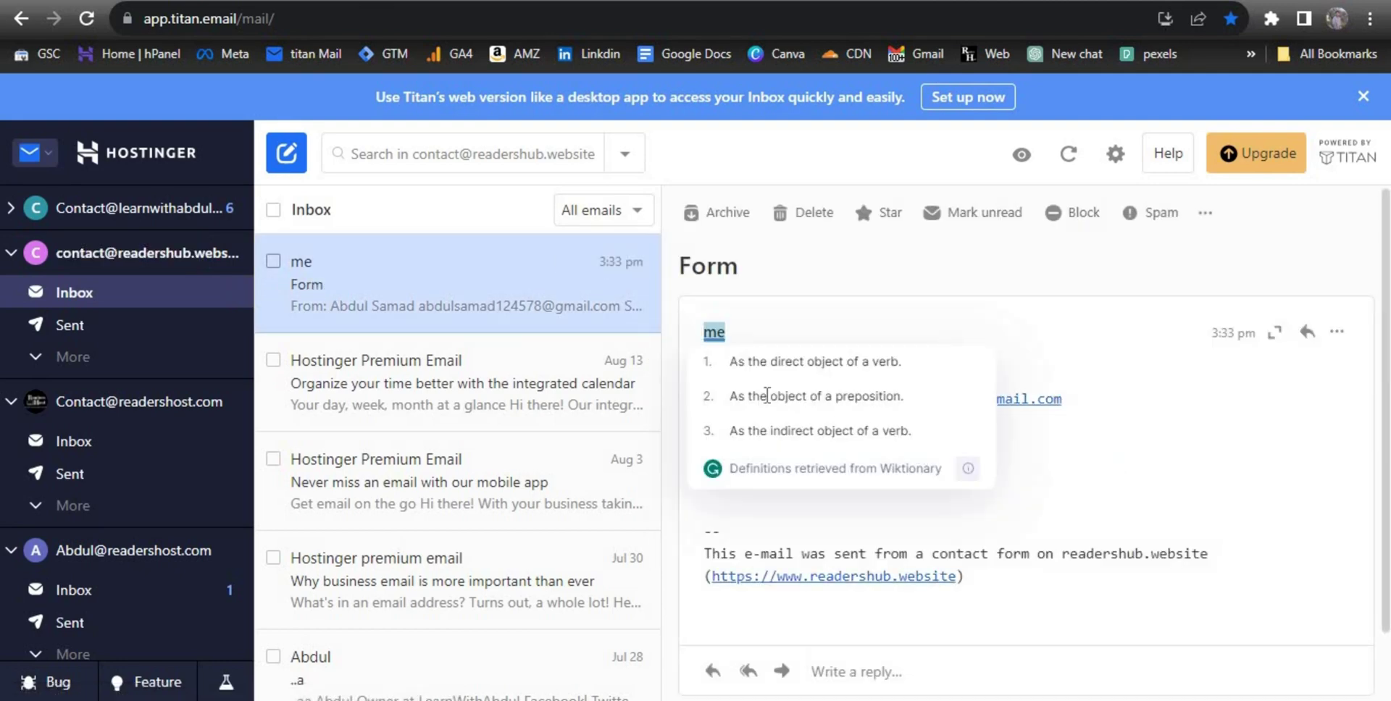
{"action": "double_click", "coordinate": [711, 331]}
{"action": "left_click", "coordinate": [762, 334]}
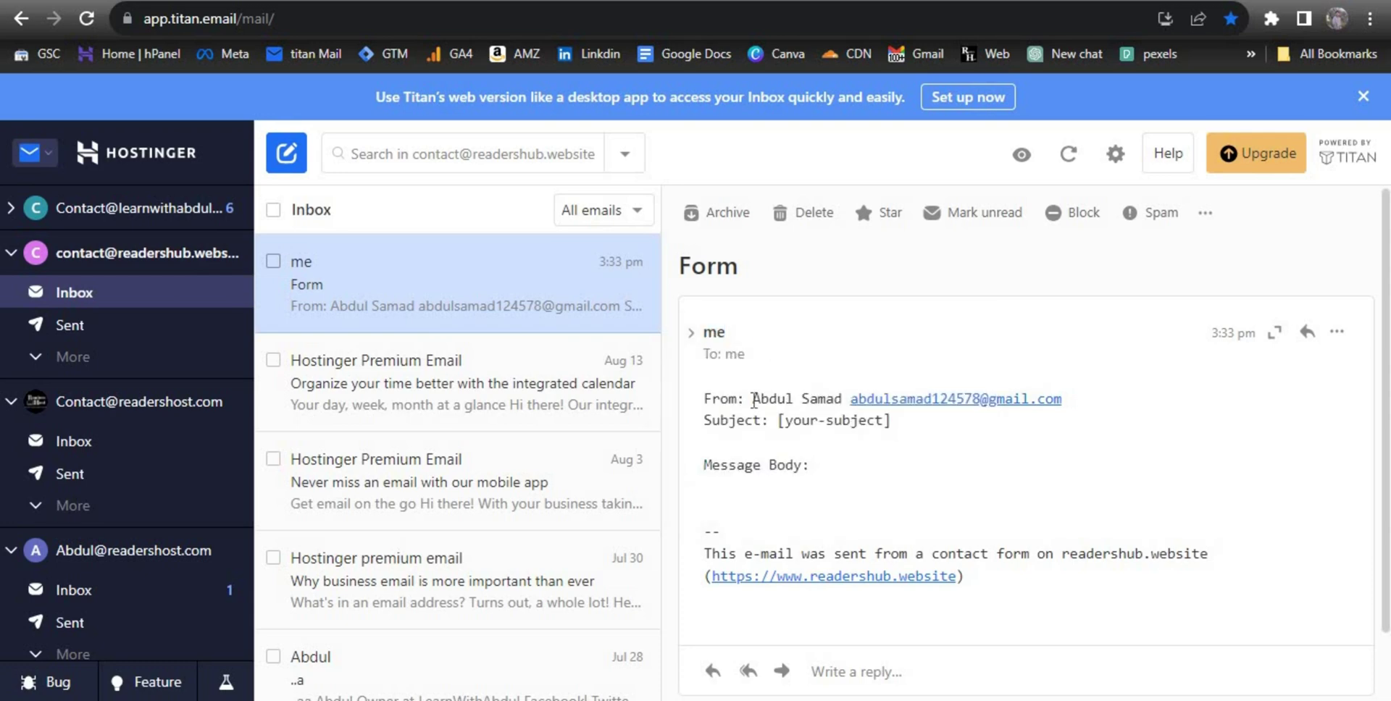
{"action": "left_click_drag", "start_coordinate": [754, 401], "coordinate": [801, 401]}
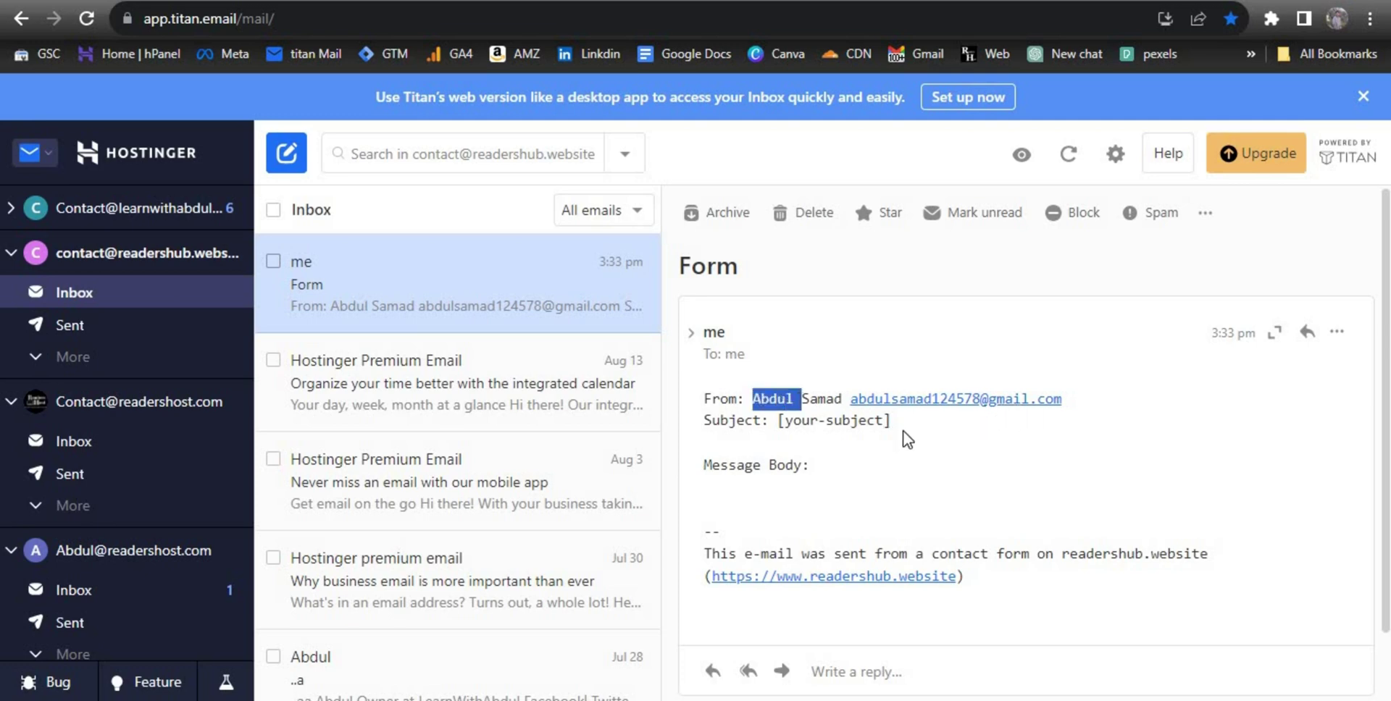
- Open a reply to the "Form" notification mail and check which recipient it is addressed to
{"action": "key", "text": "r"}
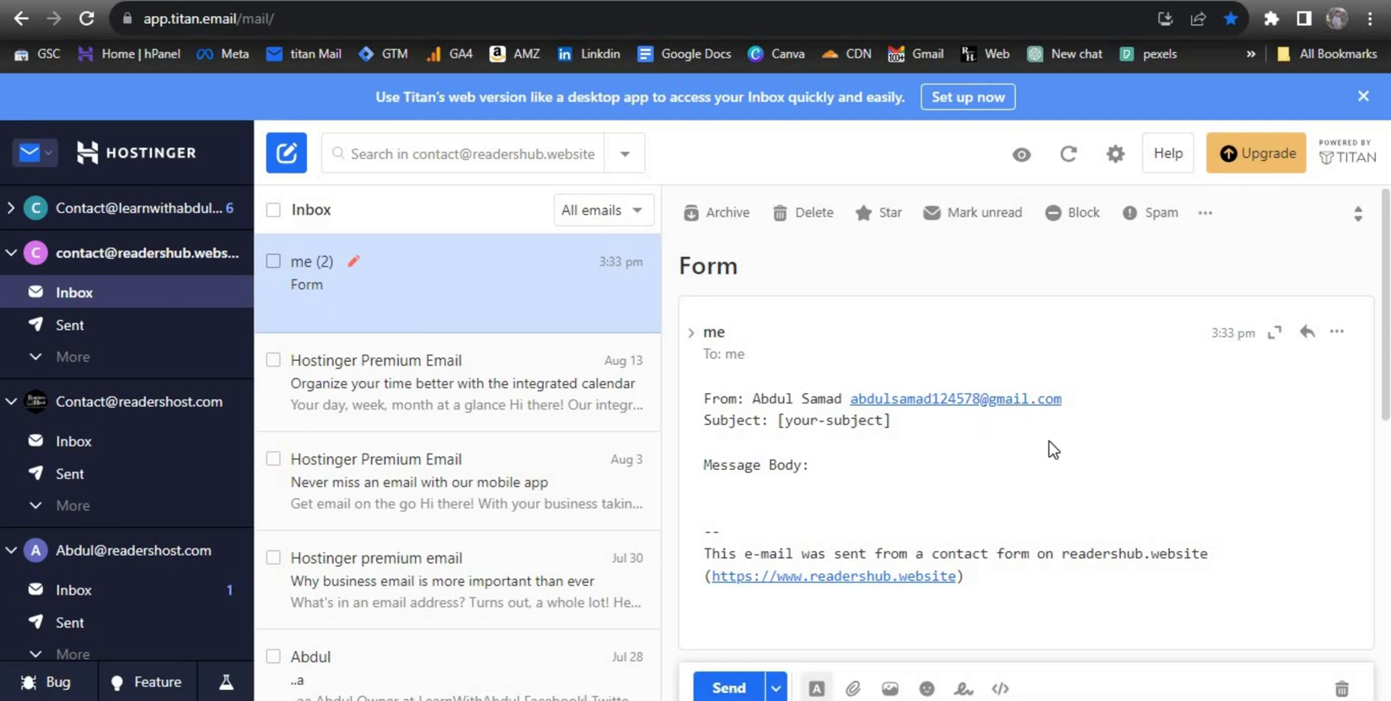
{"action": "left_click", "coordinate": [989, 643]}
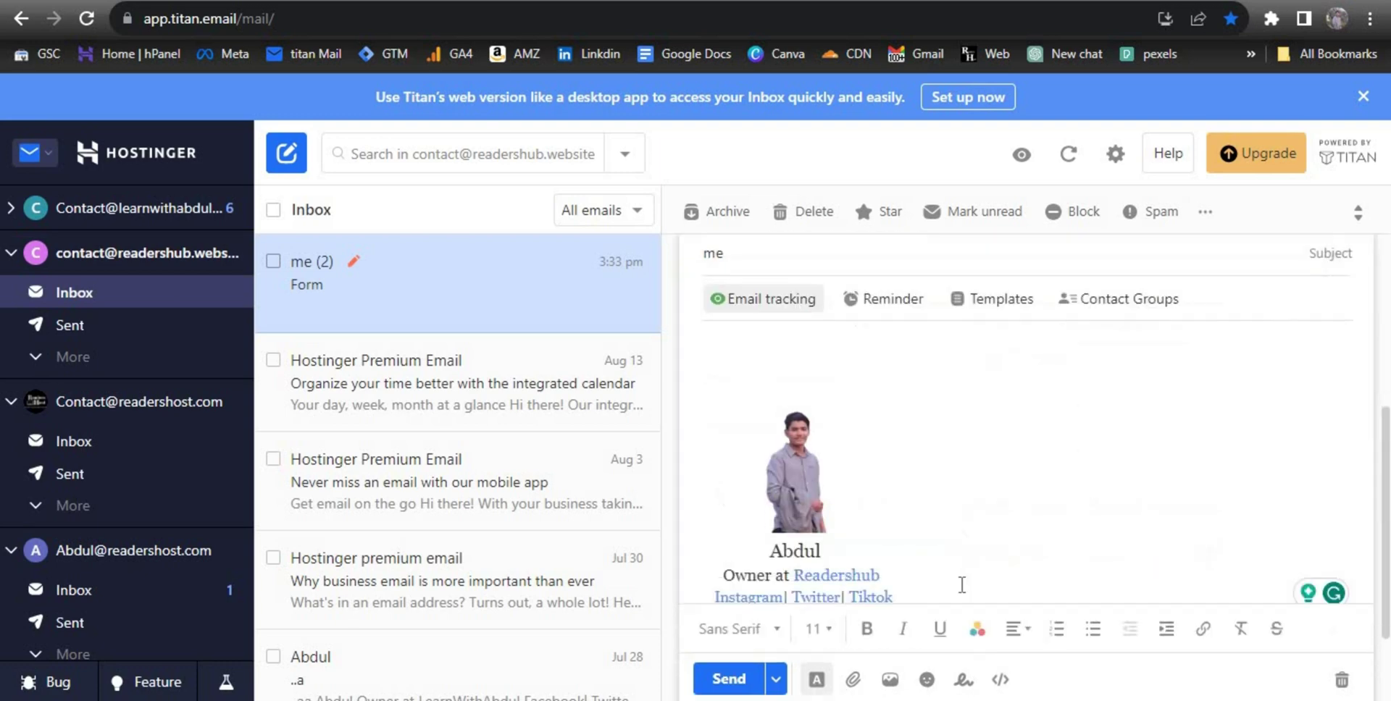
{"action": "scroll", "coordinate": [939, 588], "scroll_direction": "up", "scroll_amount": 3}
{"action": "scroll", "coordinate": [938, 588], "scroll_direction": "up", "scroll_amount": 3}
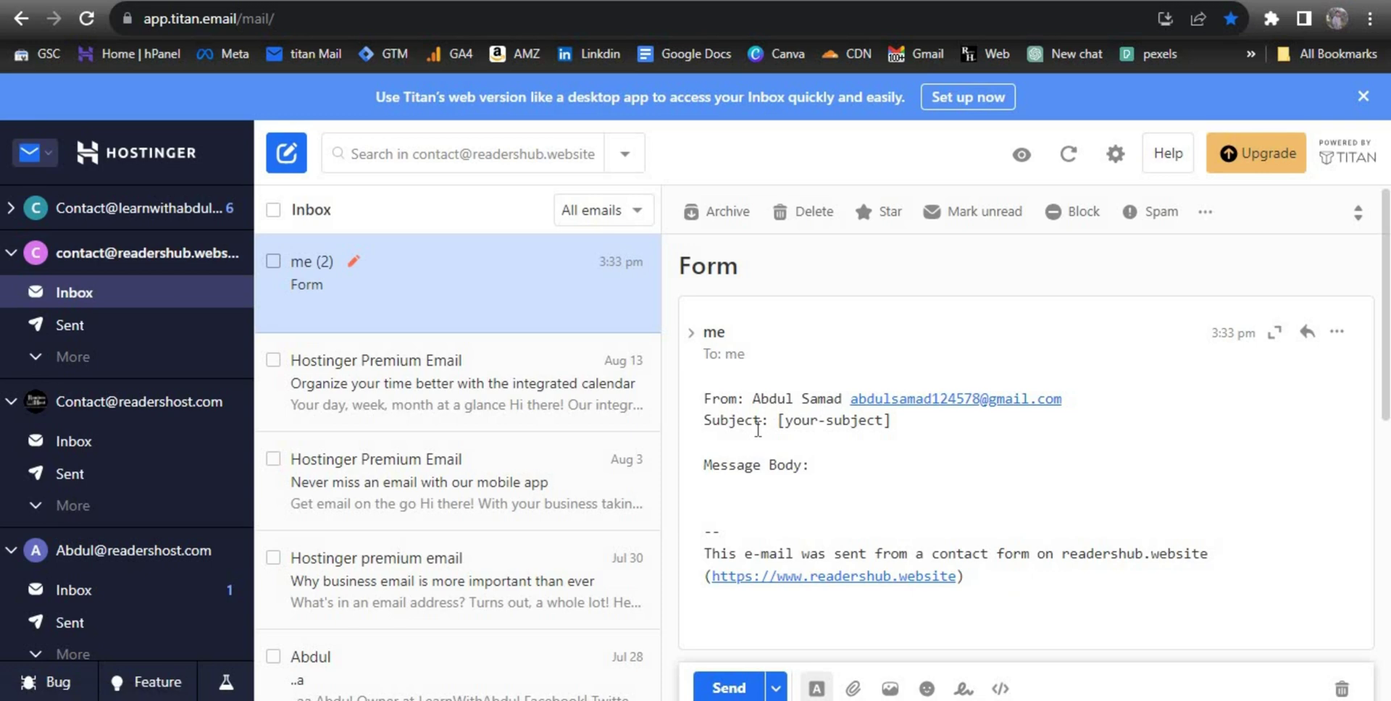
- Copy the submitter's e-mail address from the notification body and enter it as the recipient of a new mail
{"action": "left_click_drag", "start_coordinate": [1045, 400], "coordinate": [849, 400]}
{"action": "key", "text": "ctrl+c"}
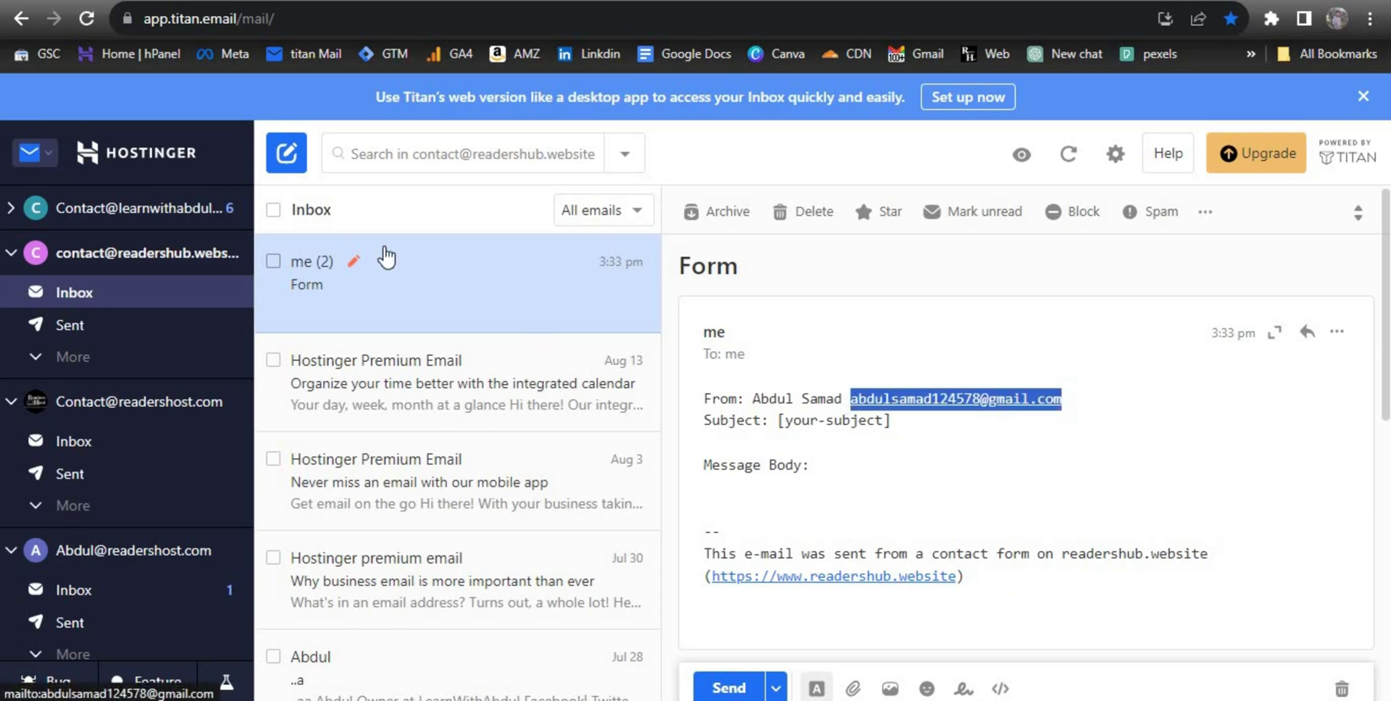
{"action": "left_click", "coordinate": [286, 152]}
{"action": "left_click", "coordinate": [907, 227]}
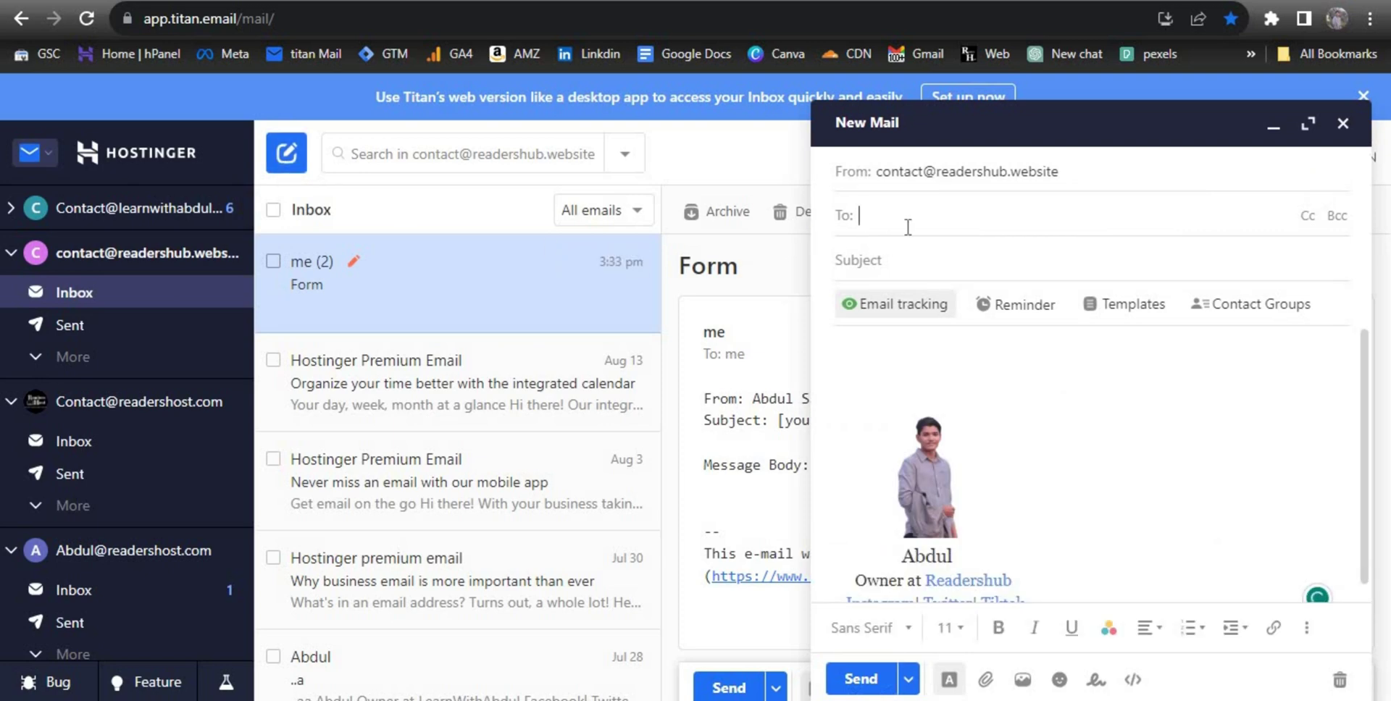
{"action": "key", "text": "ctrl+v"}
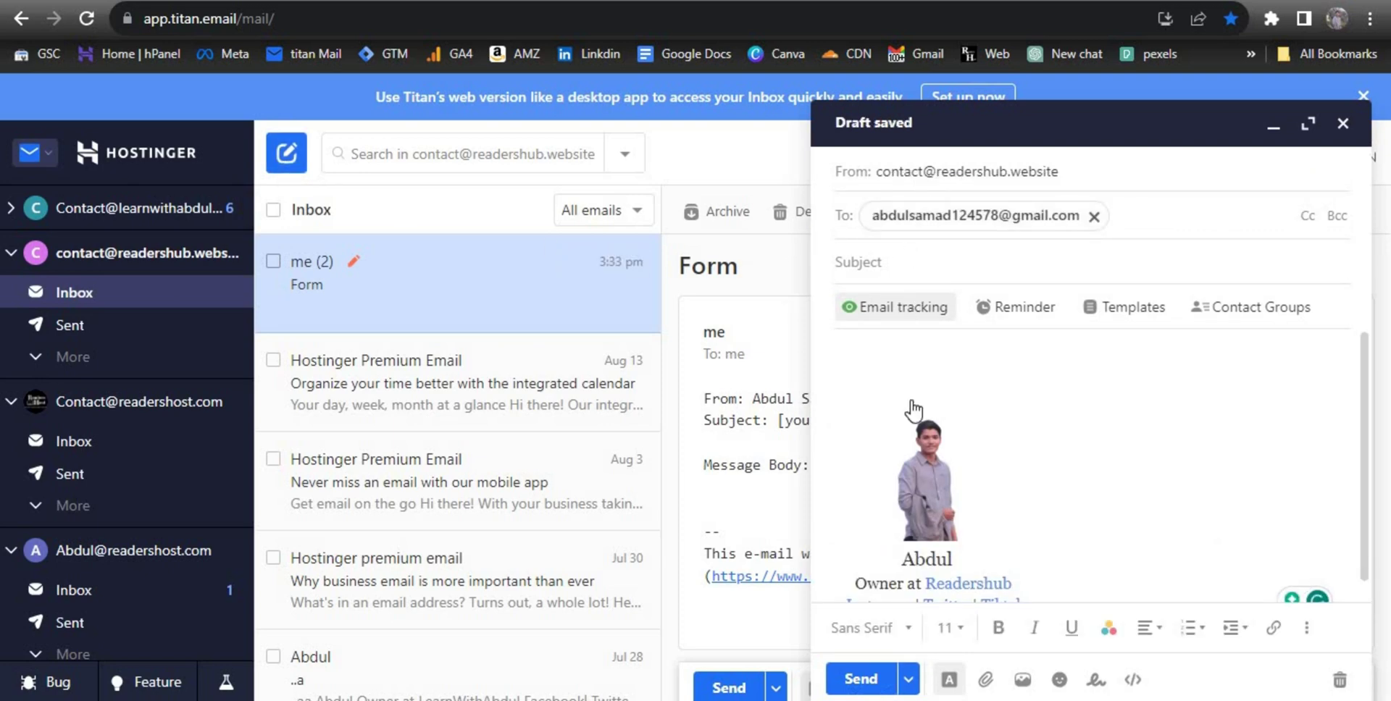